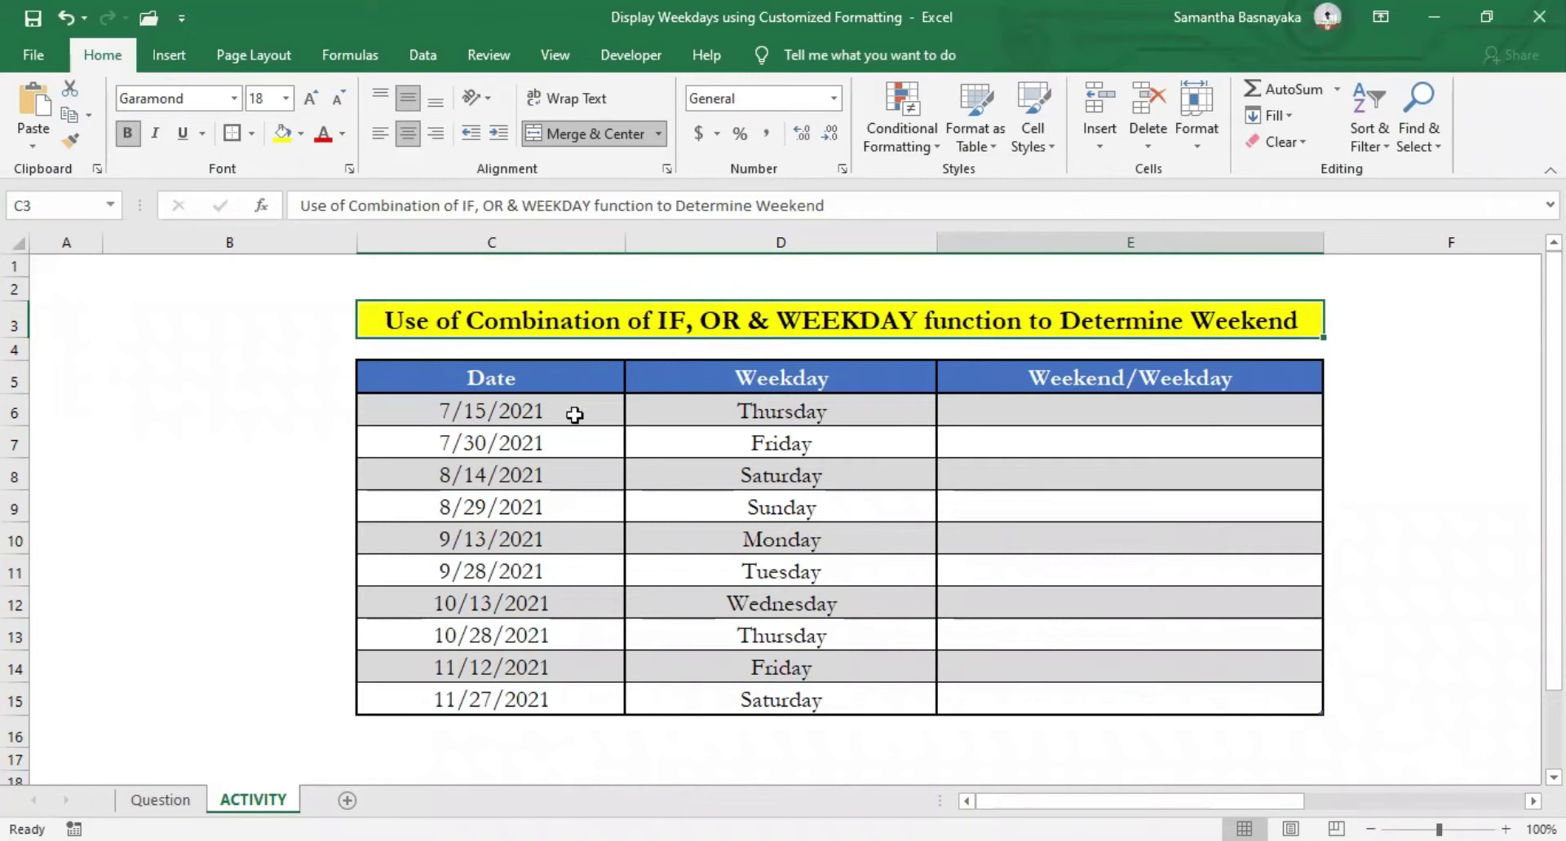
pyautogui.moveTo(590, 415); pyautogui.dragTo(555, 700)
pyautogui.moveTo(898, 414); pyautogui.dragTo(879, 695)
pyautogui.moveTo(1088, 422); pyautogui.dragTo(1062, 688)
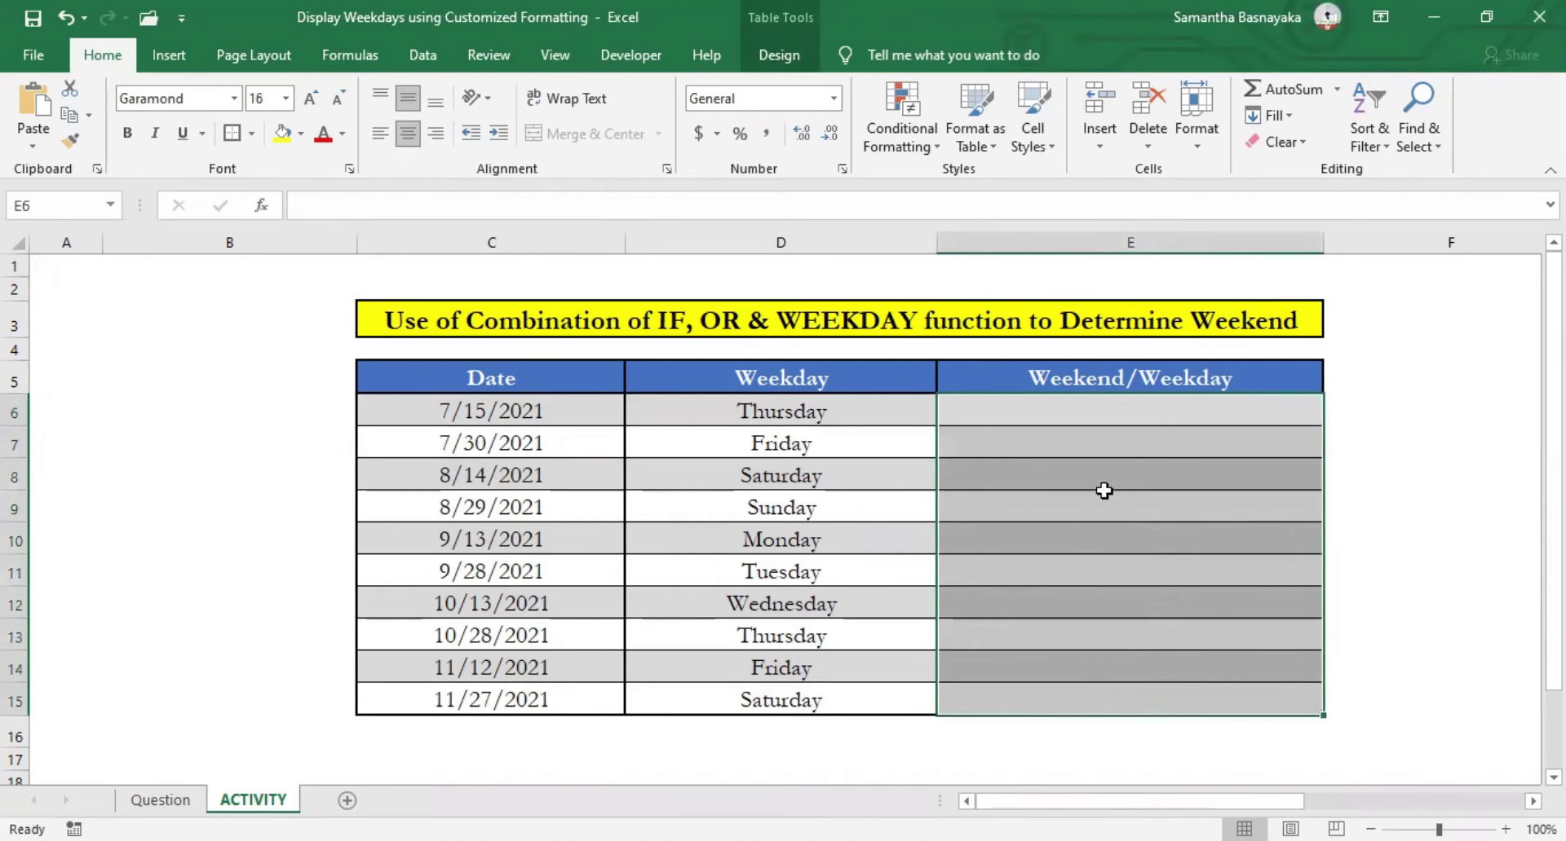
pyautogui.click(1125, 408)
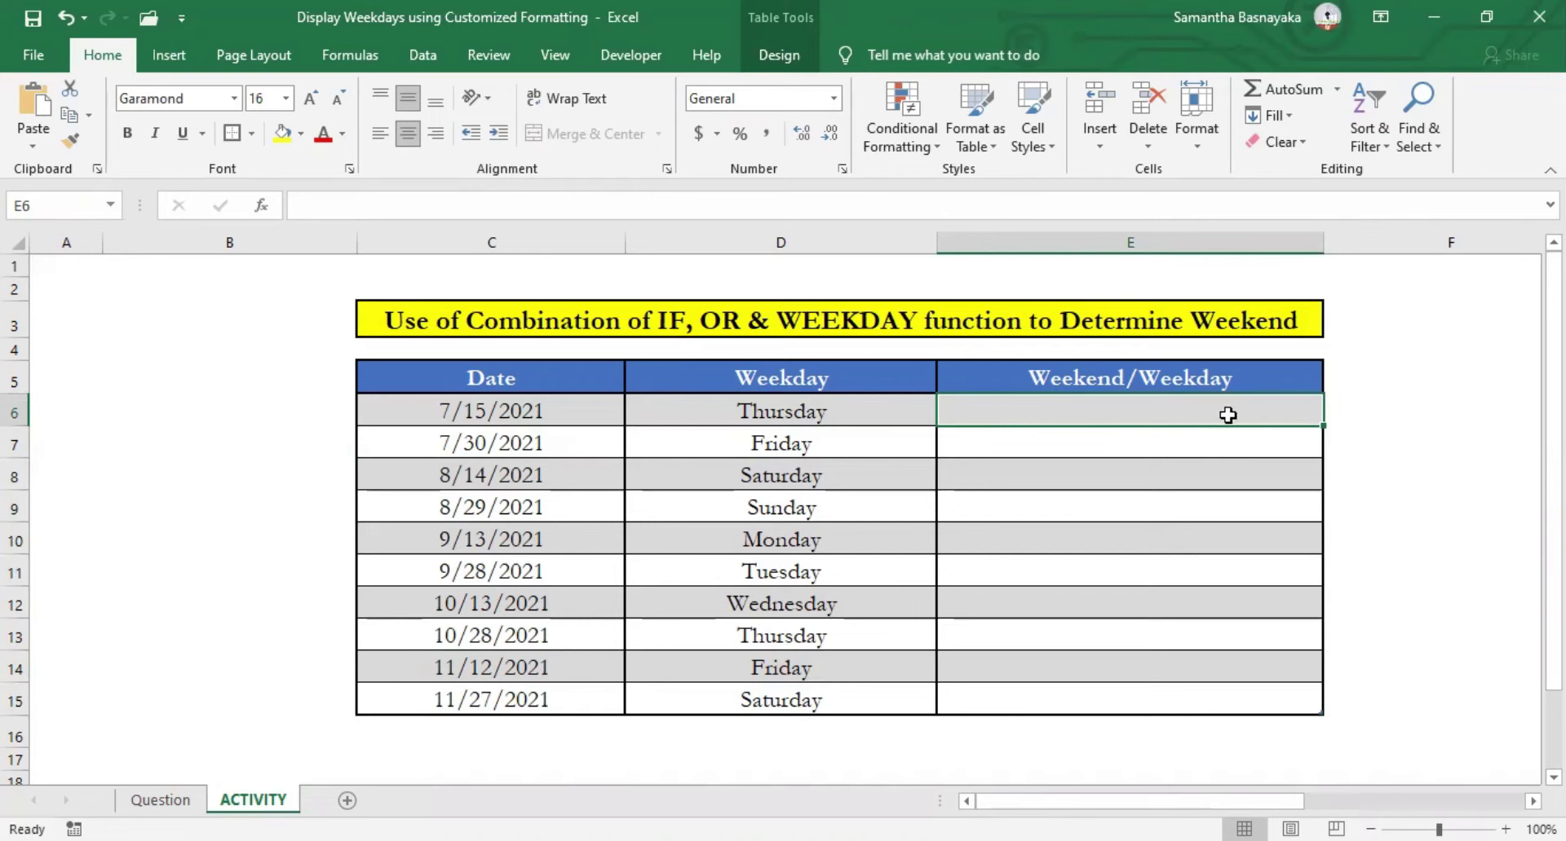
# Start a formula for E6:E15 with an IF containing an OR whose first condition is WEEKDAY(C6)=1.
pyautogui.moveTo(1228, 415); pyautogui.dragTo(1167, 692)
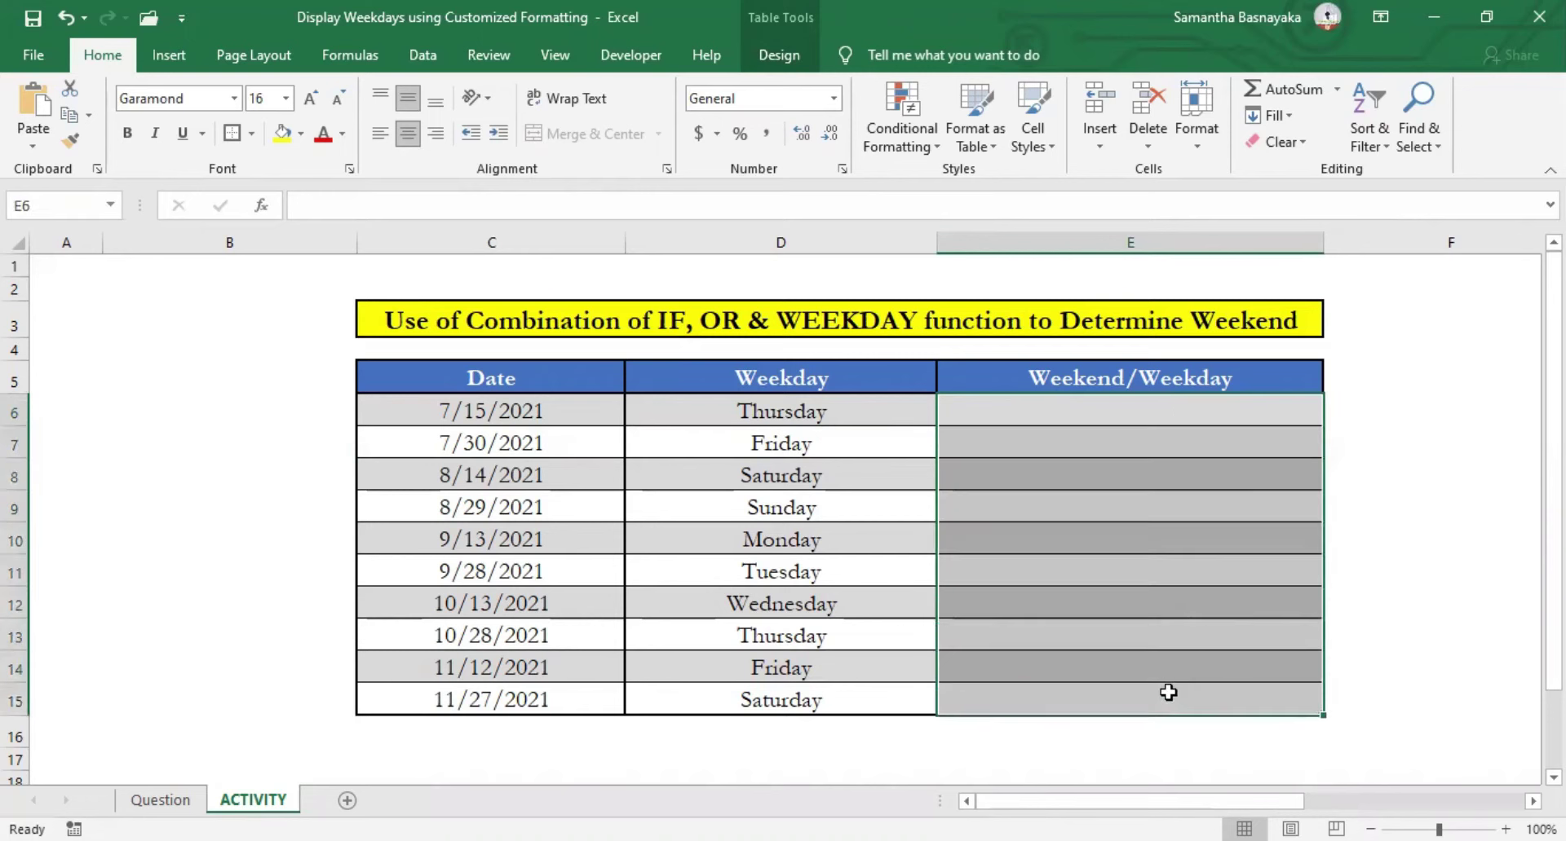
pyautogui.click(343, 209)
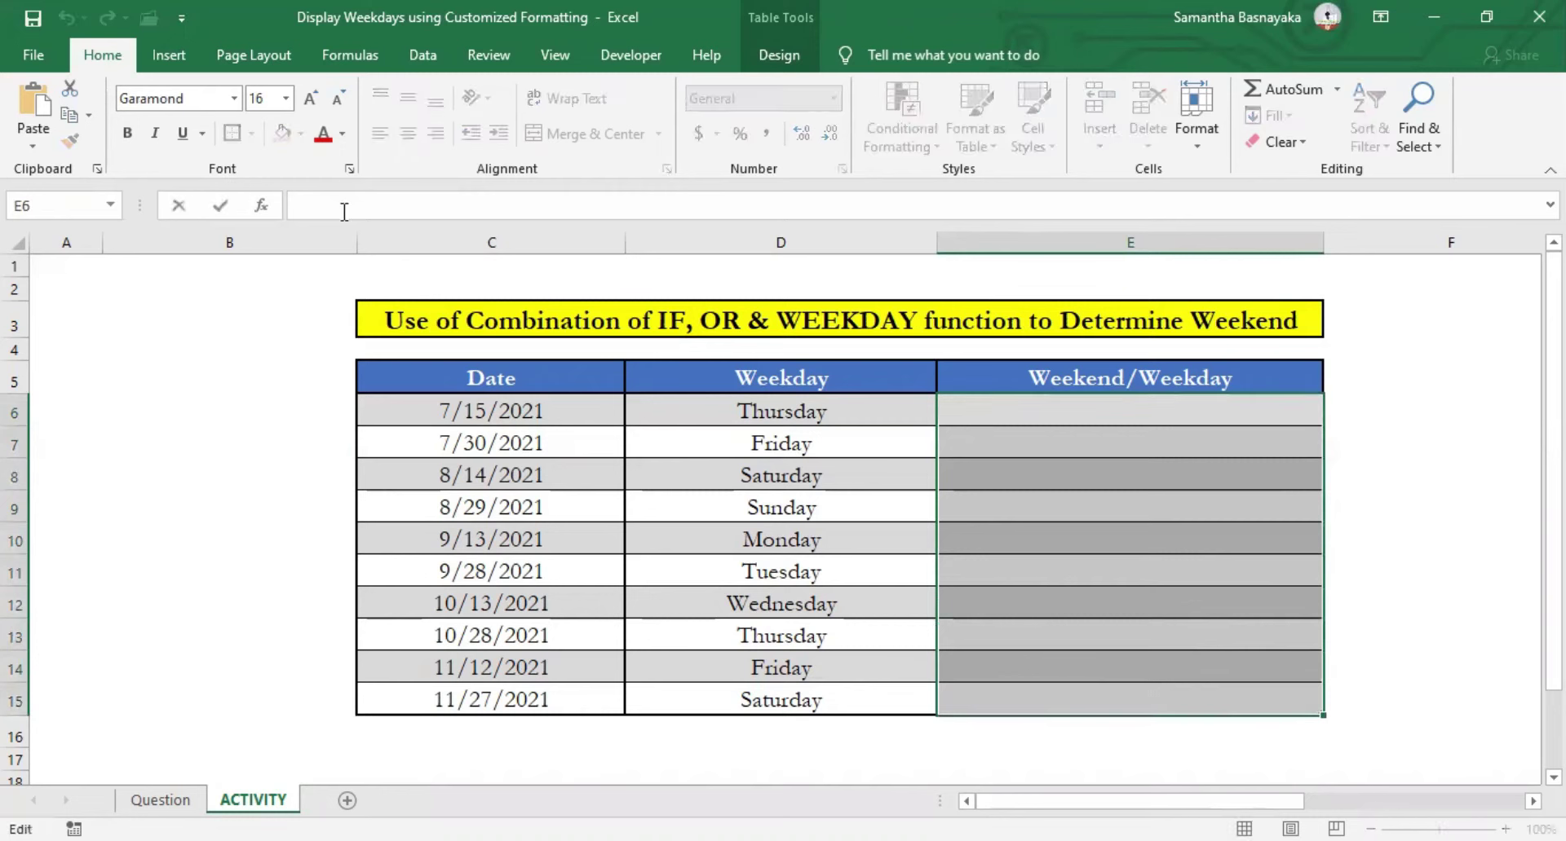
pyautogui.write('=')
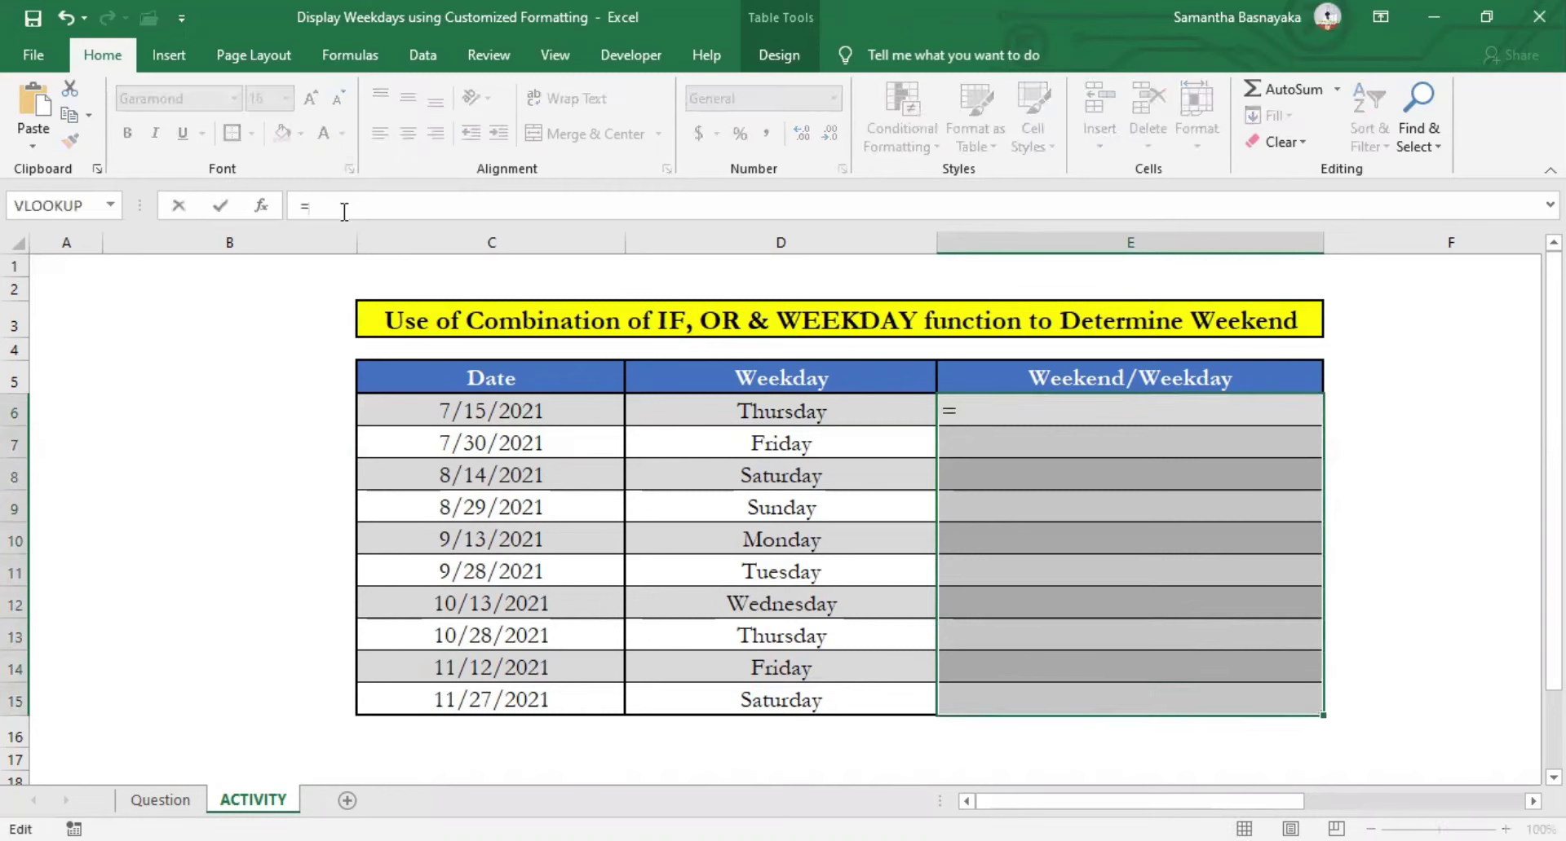
pyautogui.write('IF(')
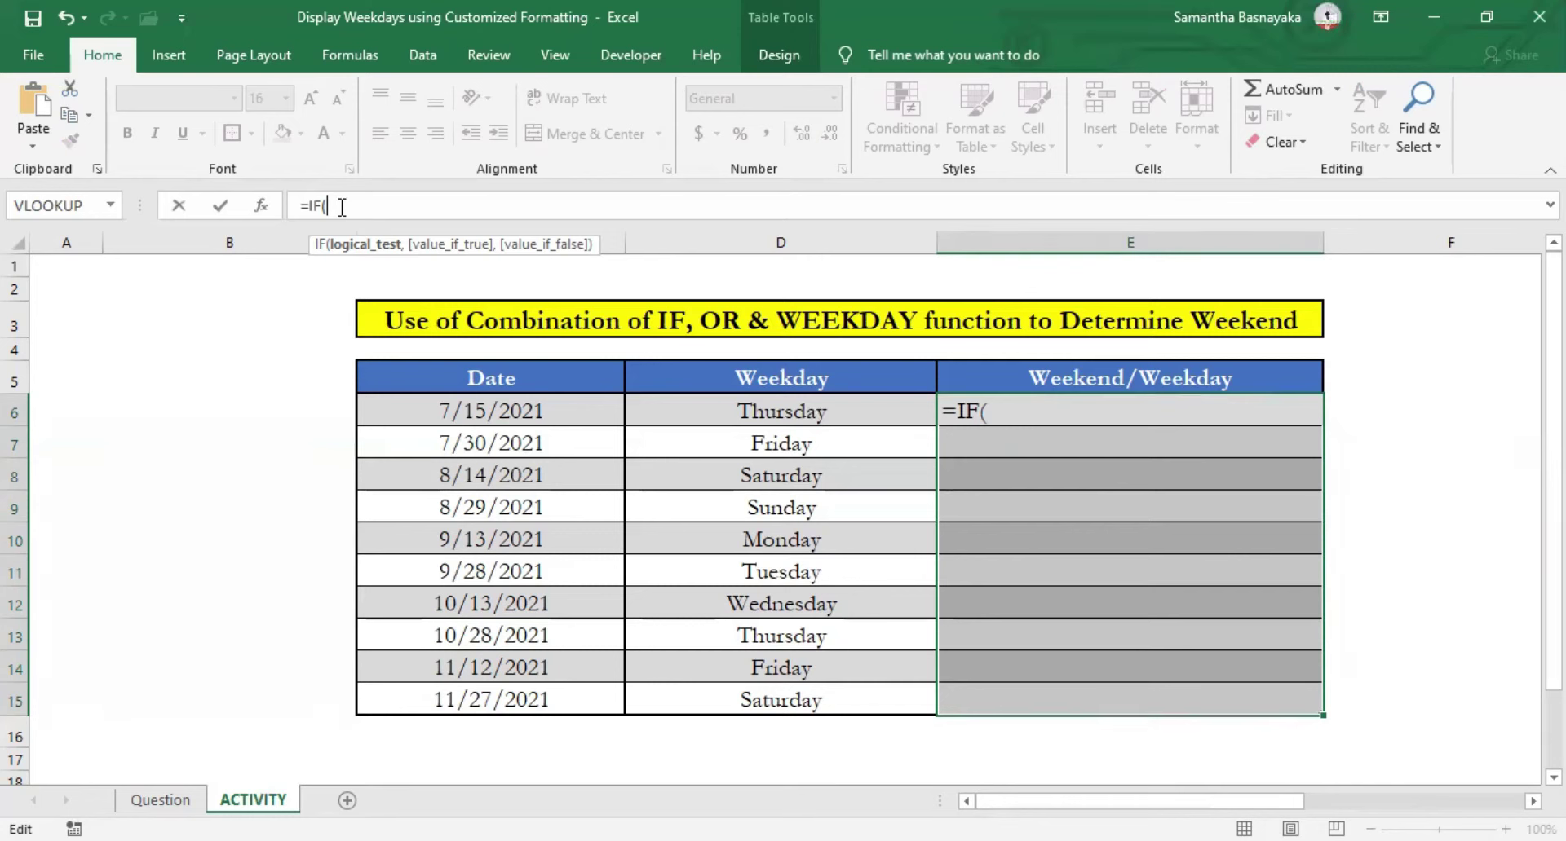
pyautogui.write('OR(')
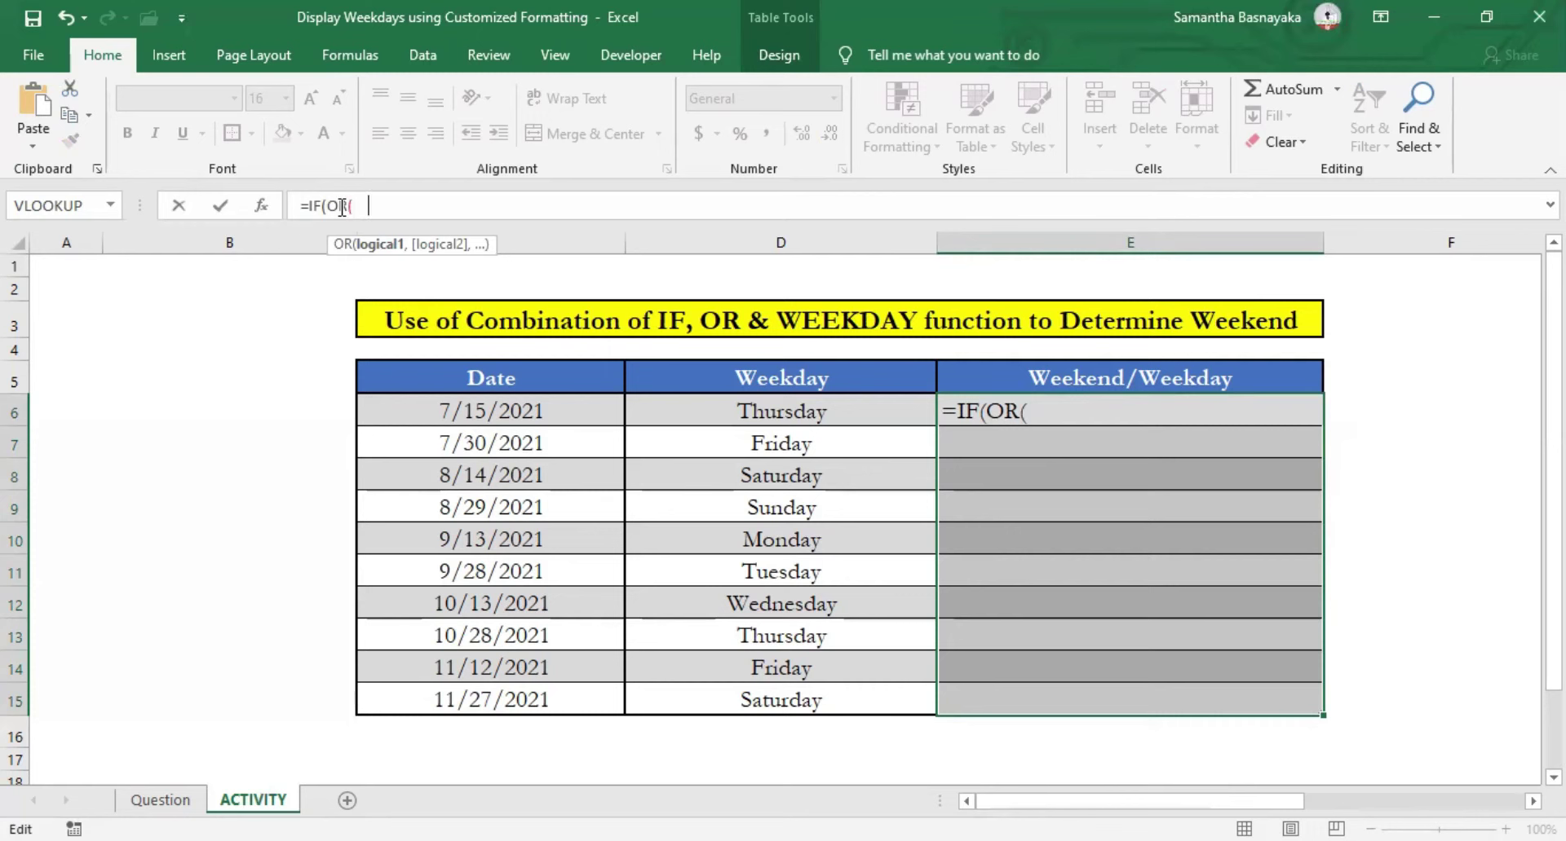
pyautogui.write('WEEKDAY')
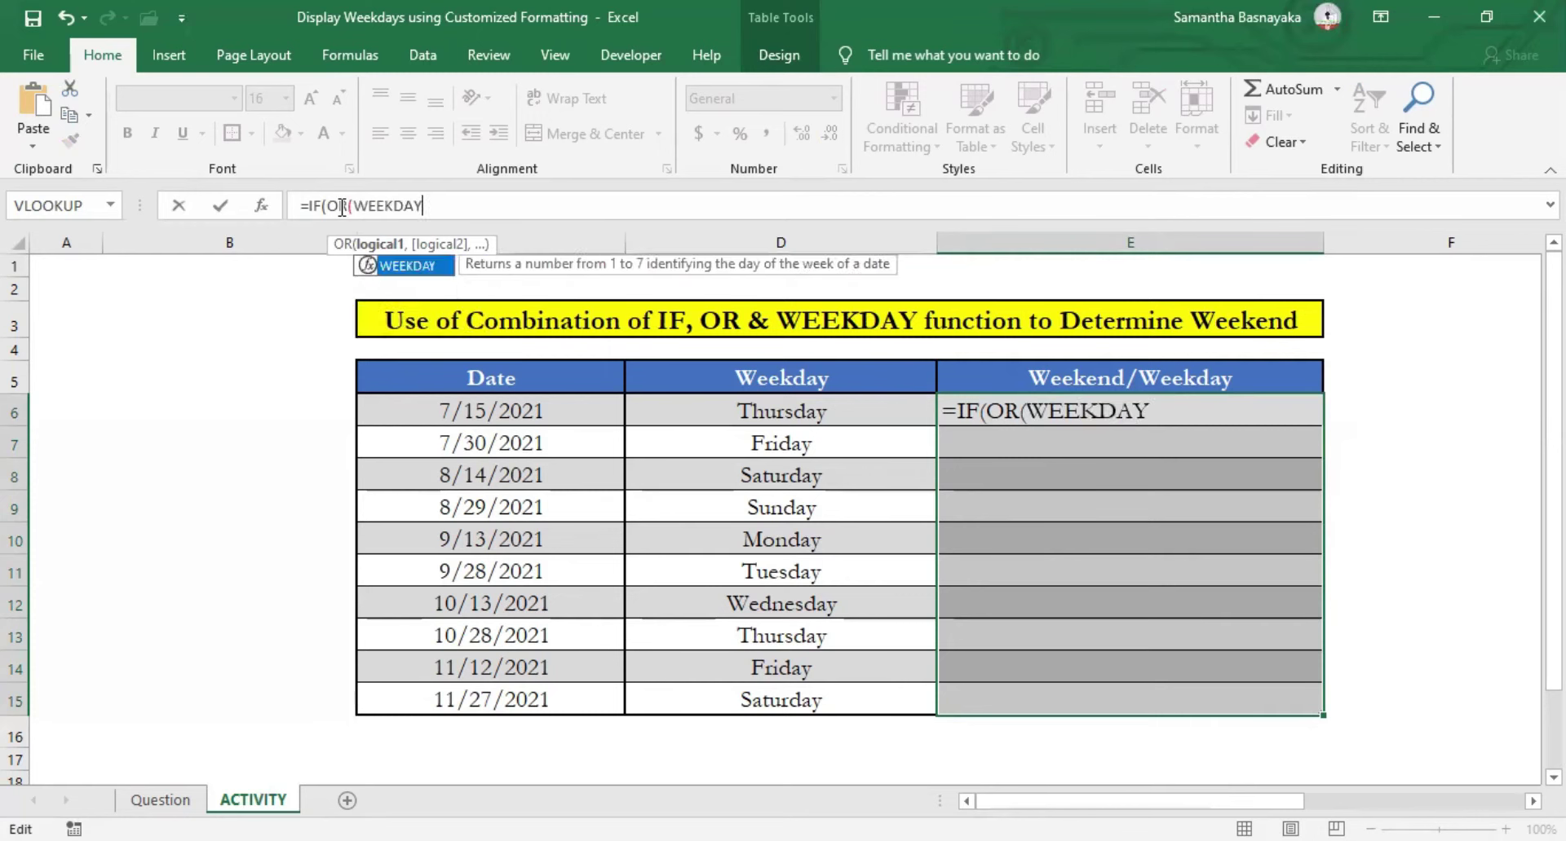
pyautogui.write('(')
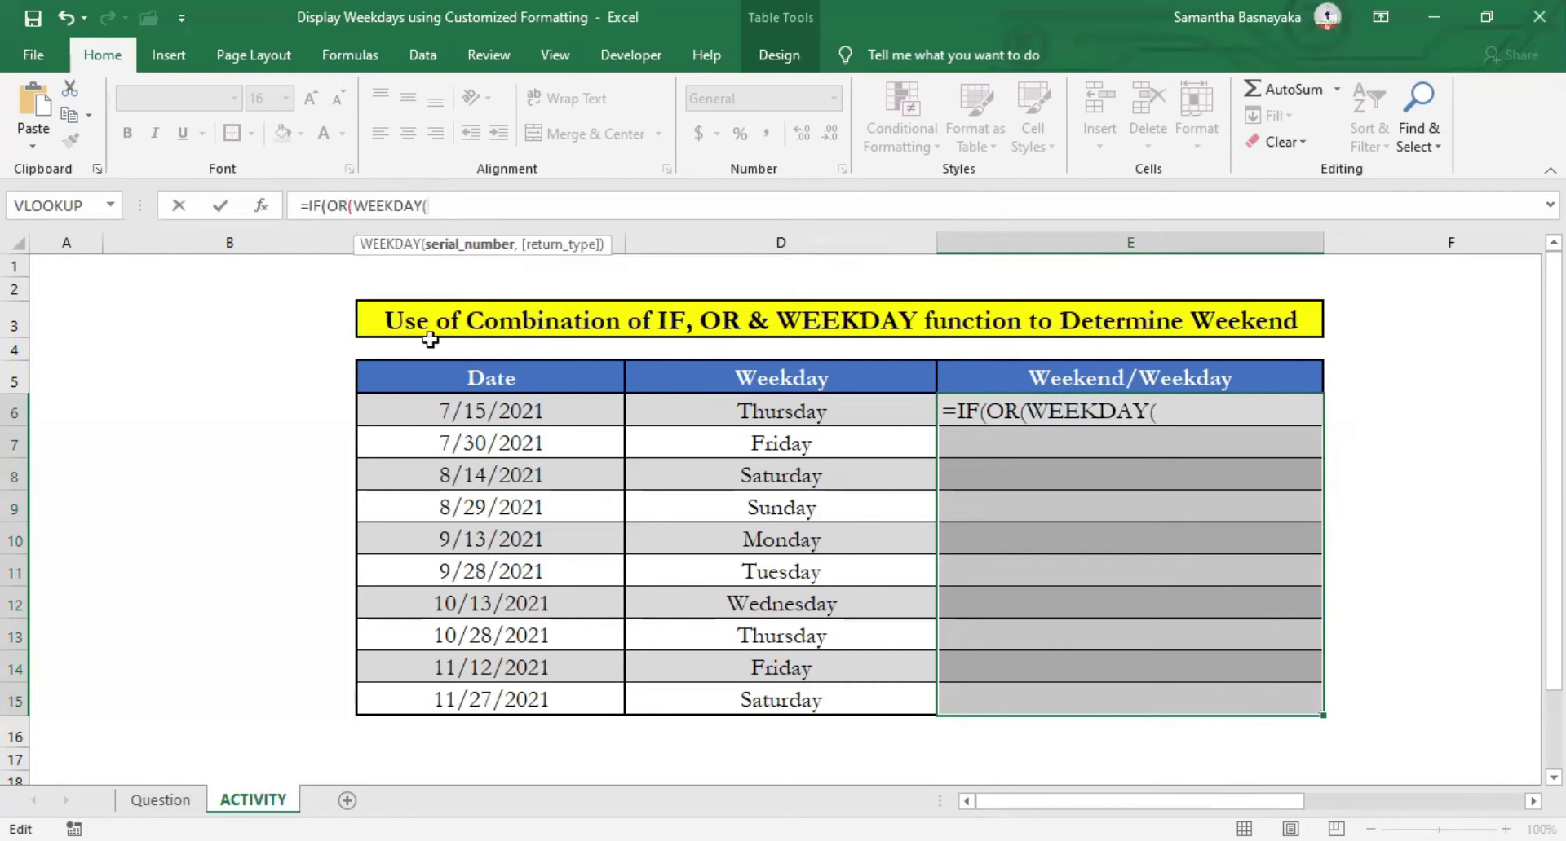
pyautogui.click(473, 411)
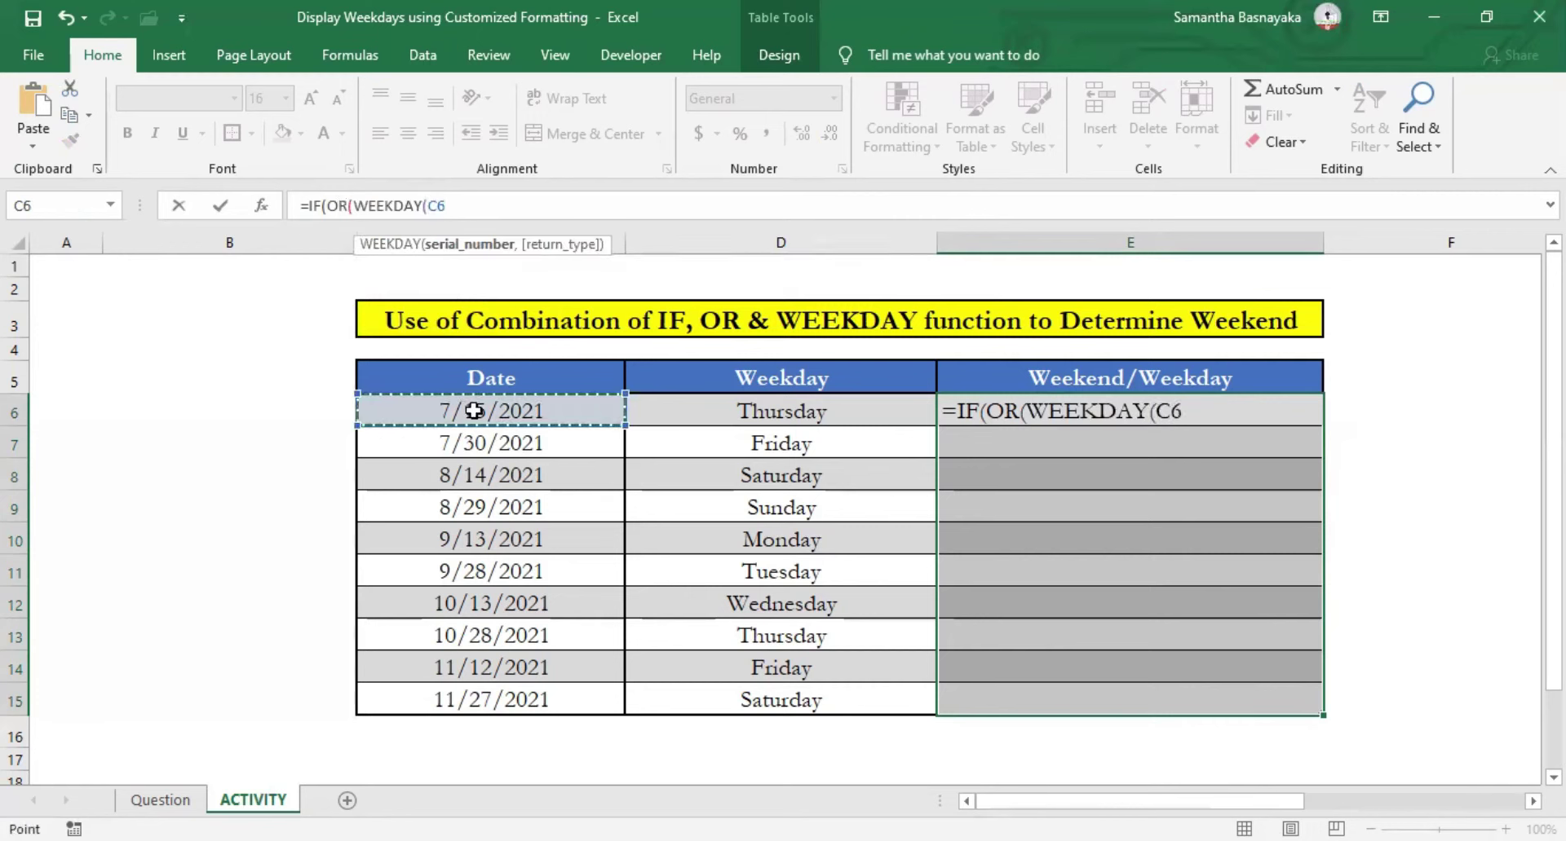
pyautogui.write(')=')
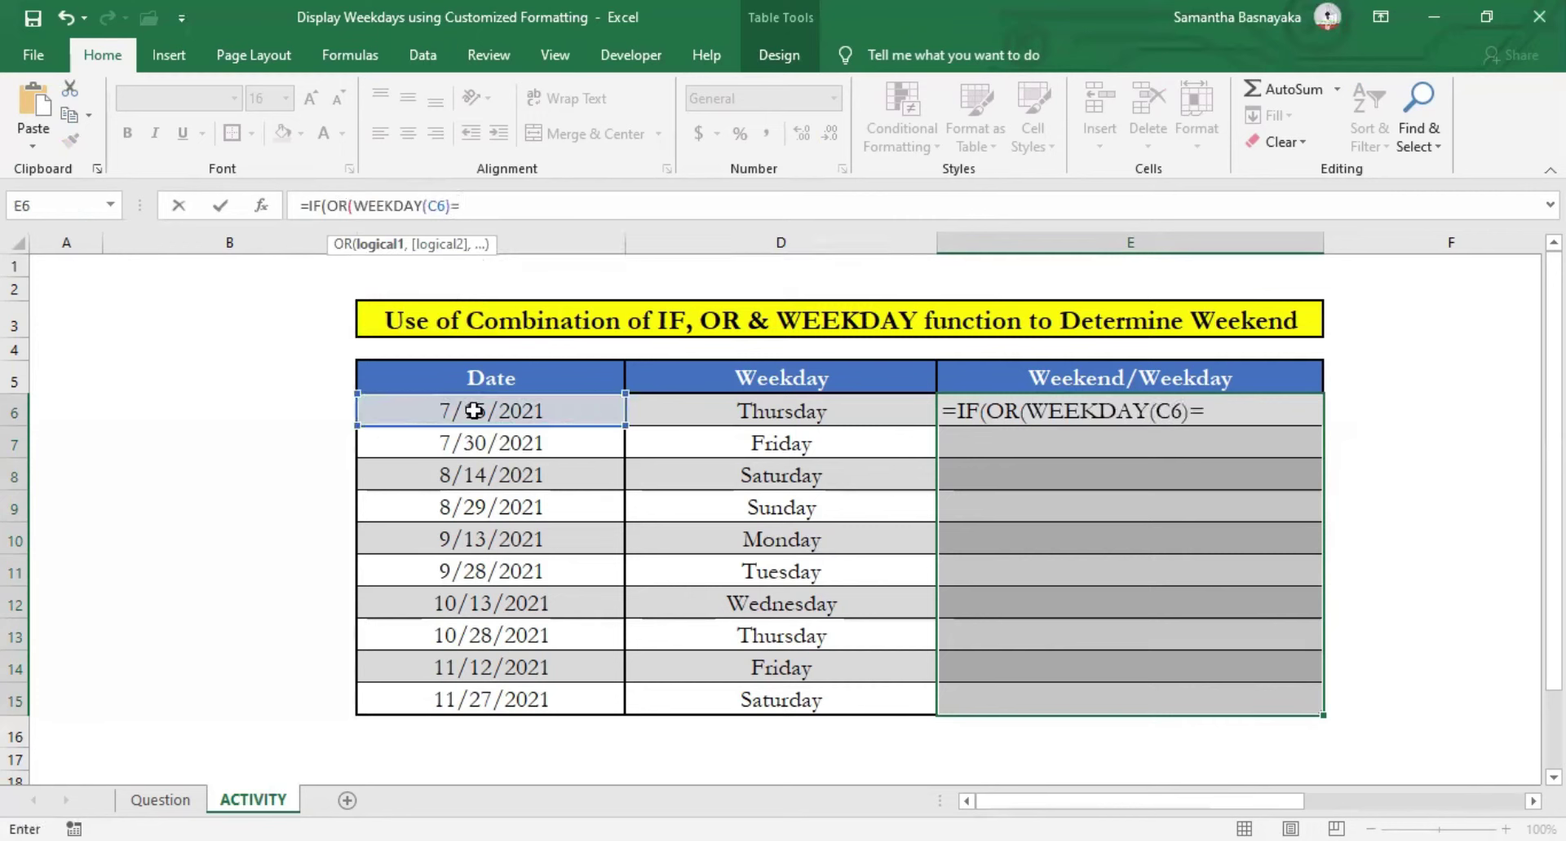
pyautogui.write('1, ')
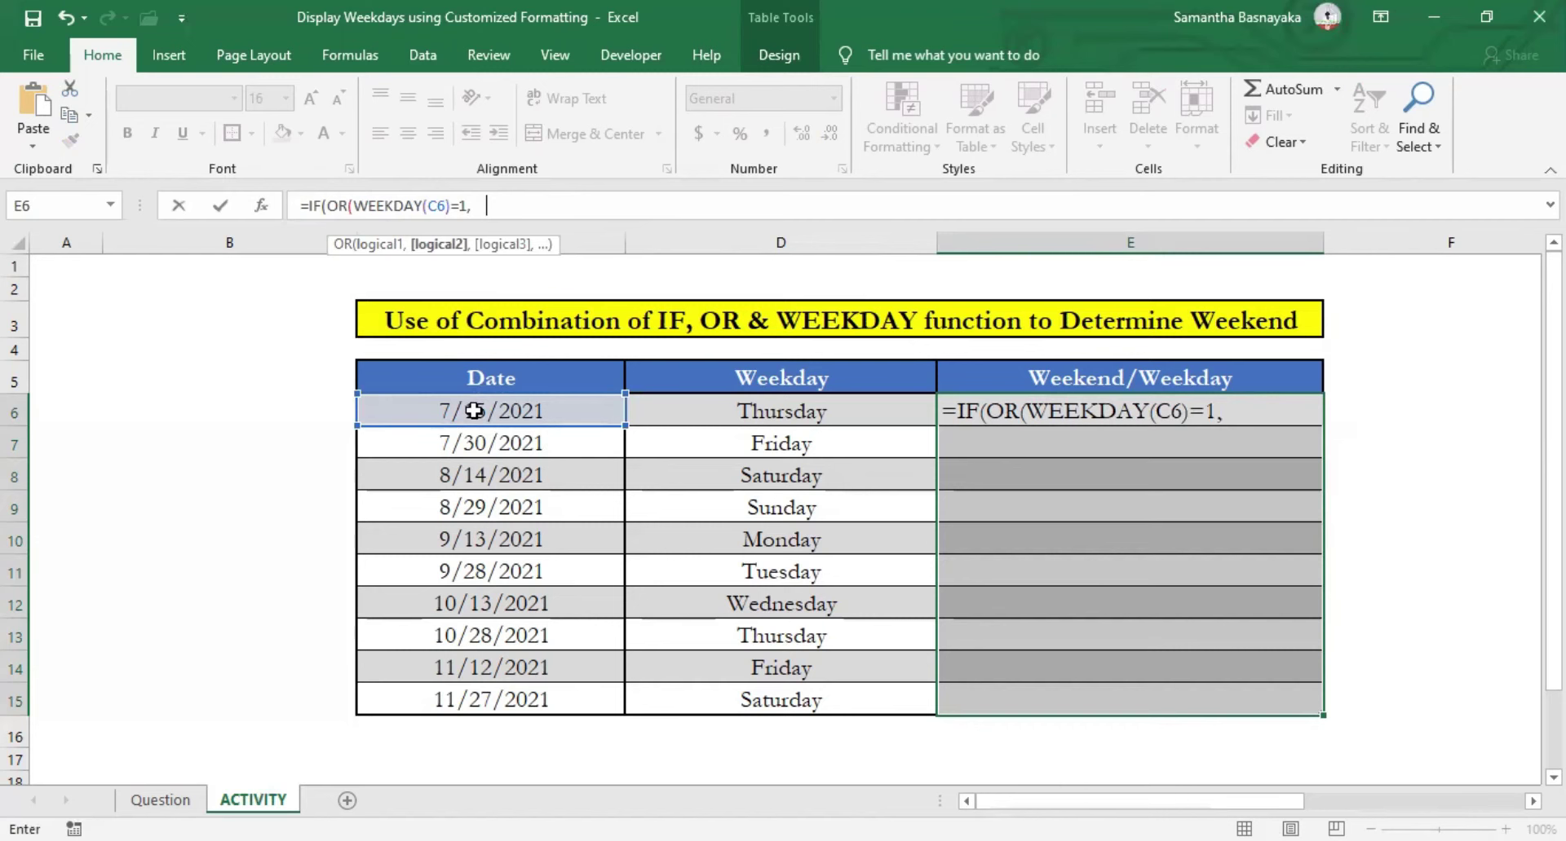
# Add WEEKDAY(C6)=7 as the second OR condition and close the OR function.
pyautogui.write('WEEKDAY')
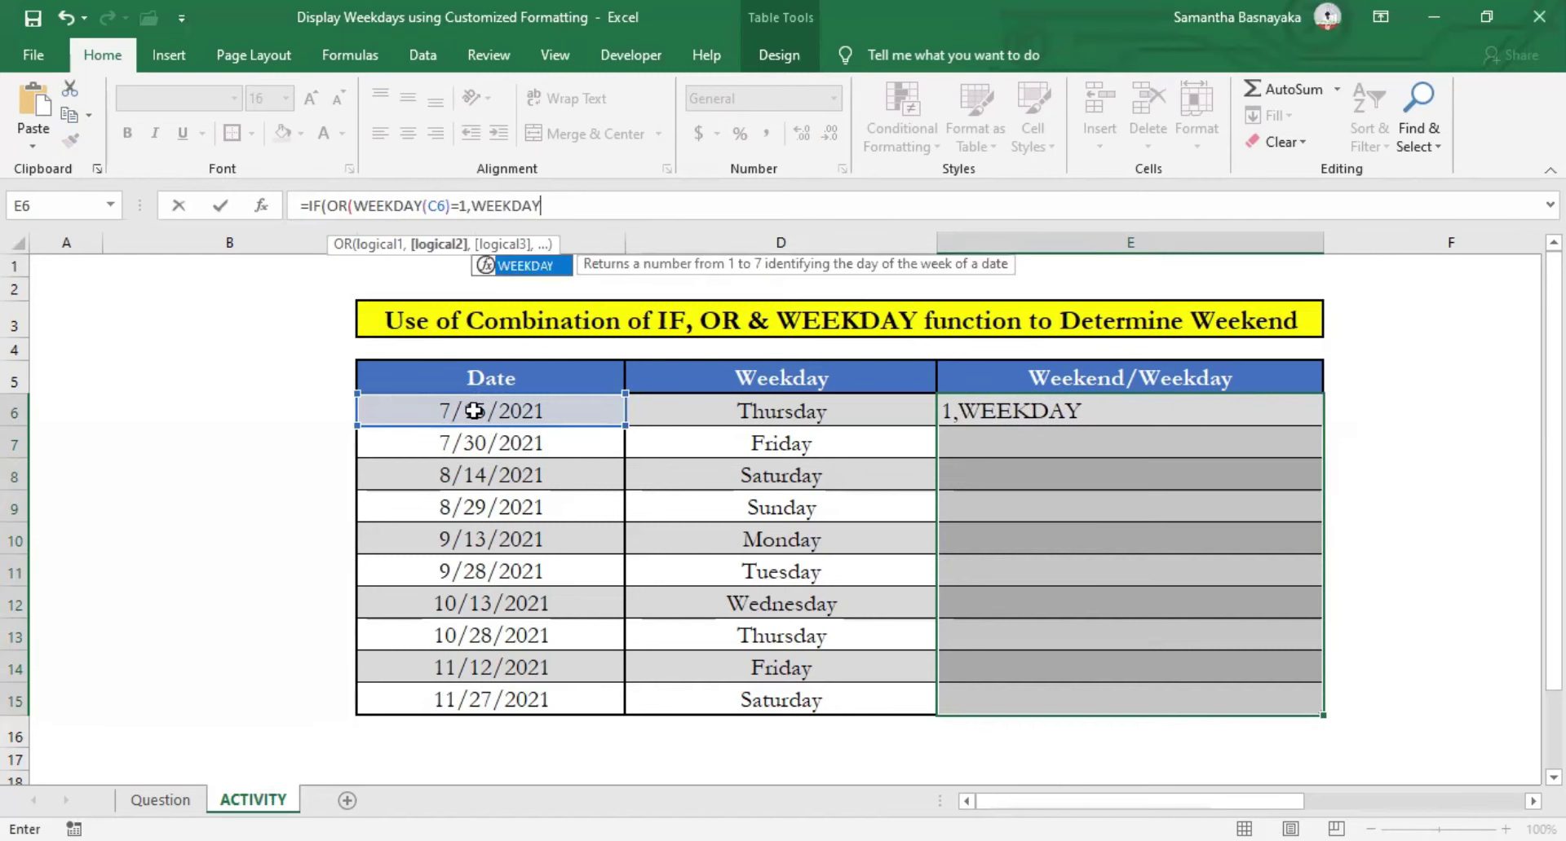
pyautogui.write('(')
pyautogui.click(480, 411)
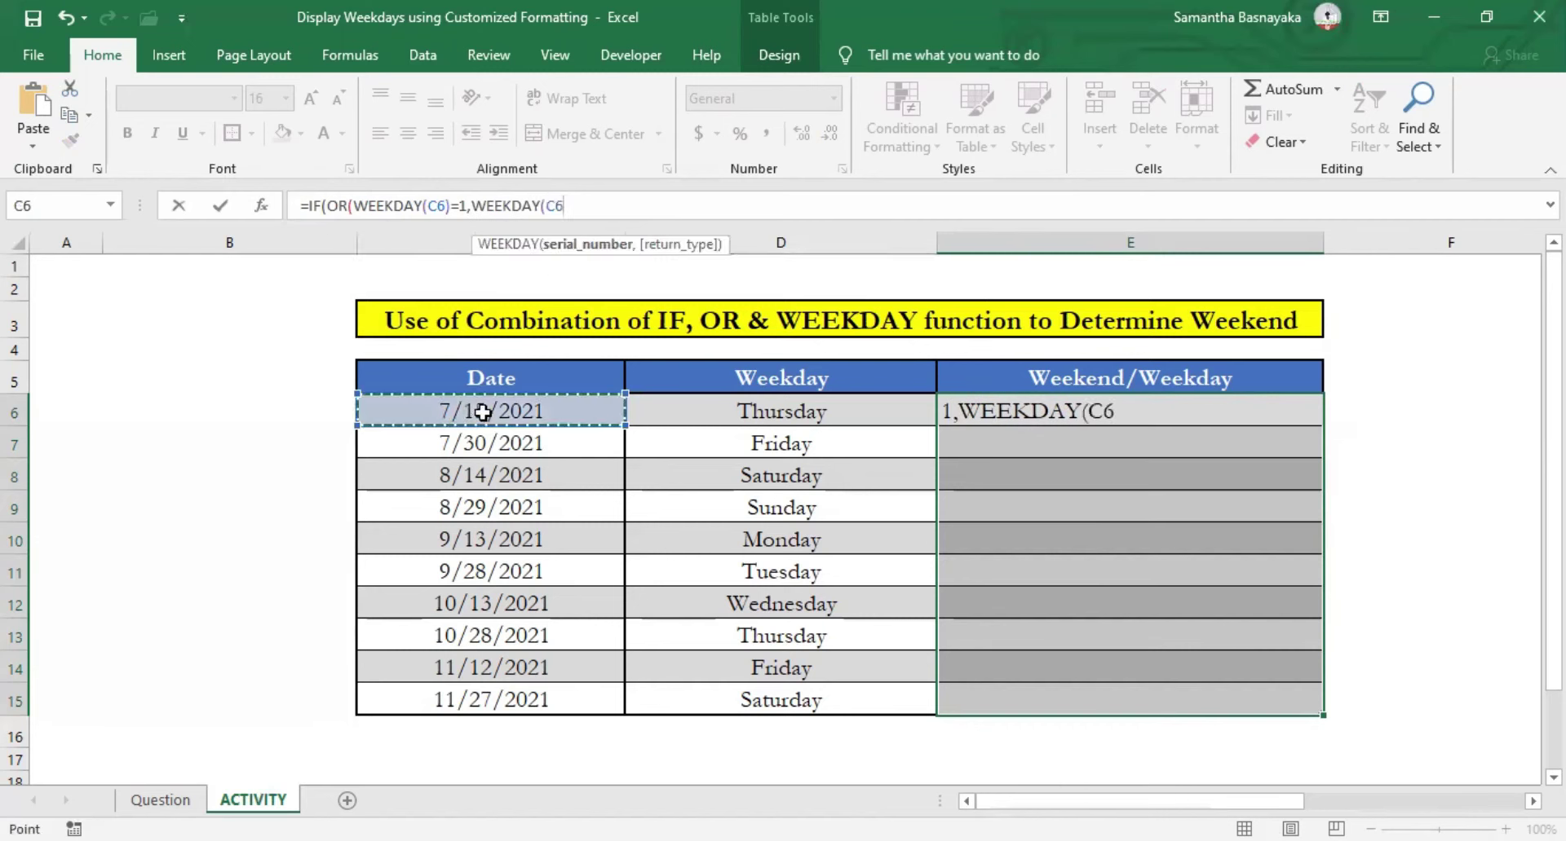
pyautogui.write(')')
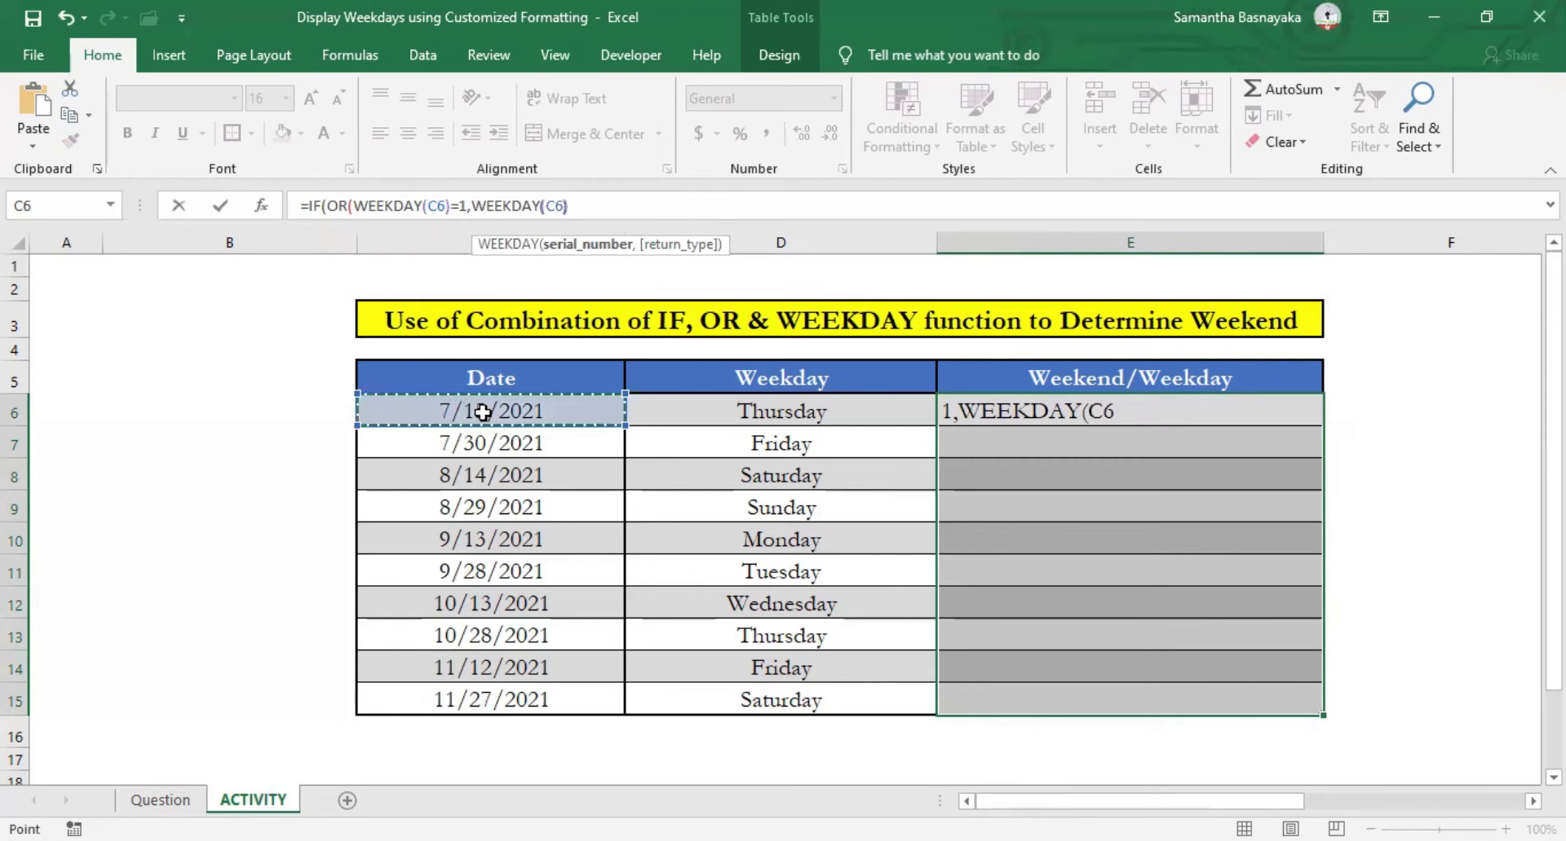
pyautogui.write('=7')
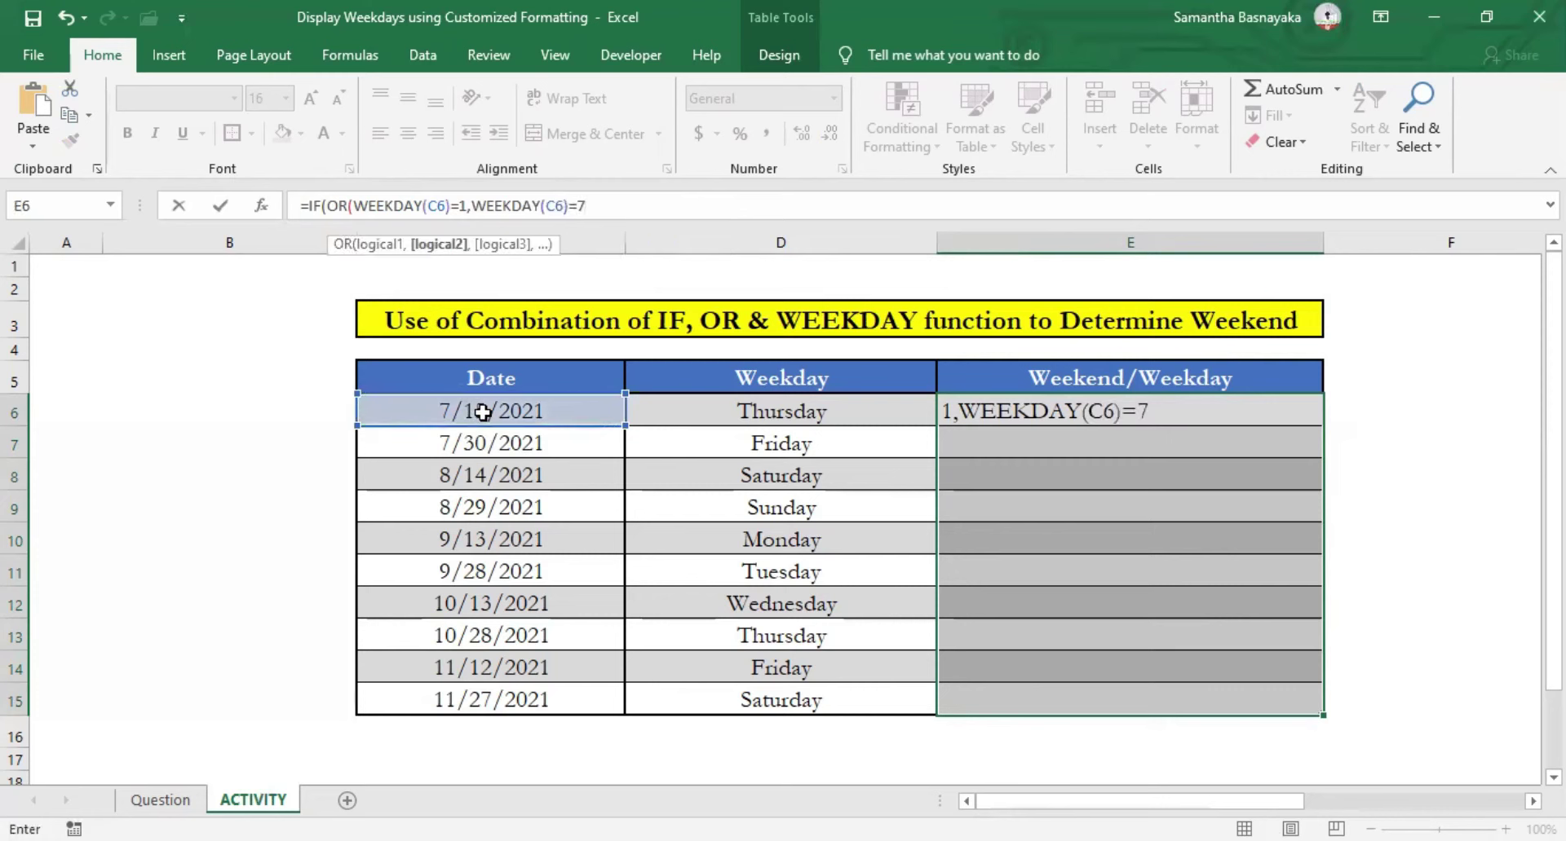
pyautogui.write(')')
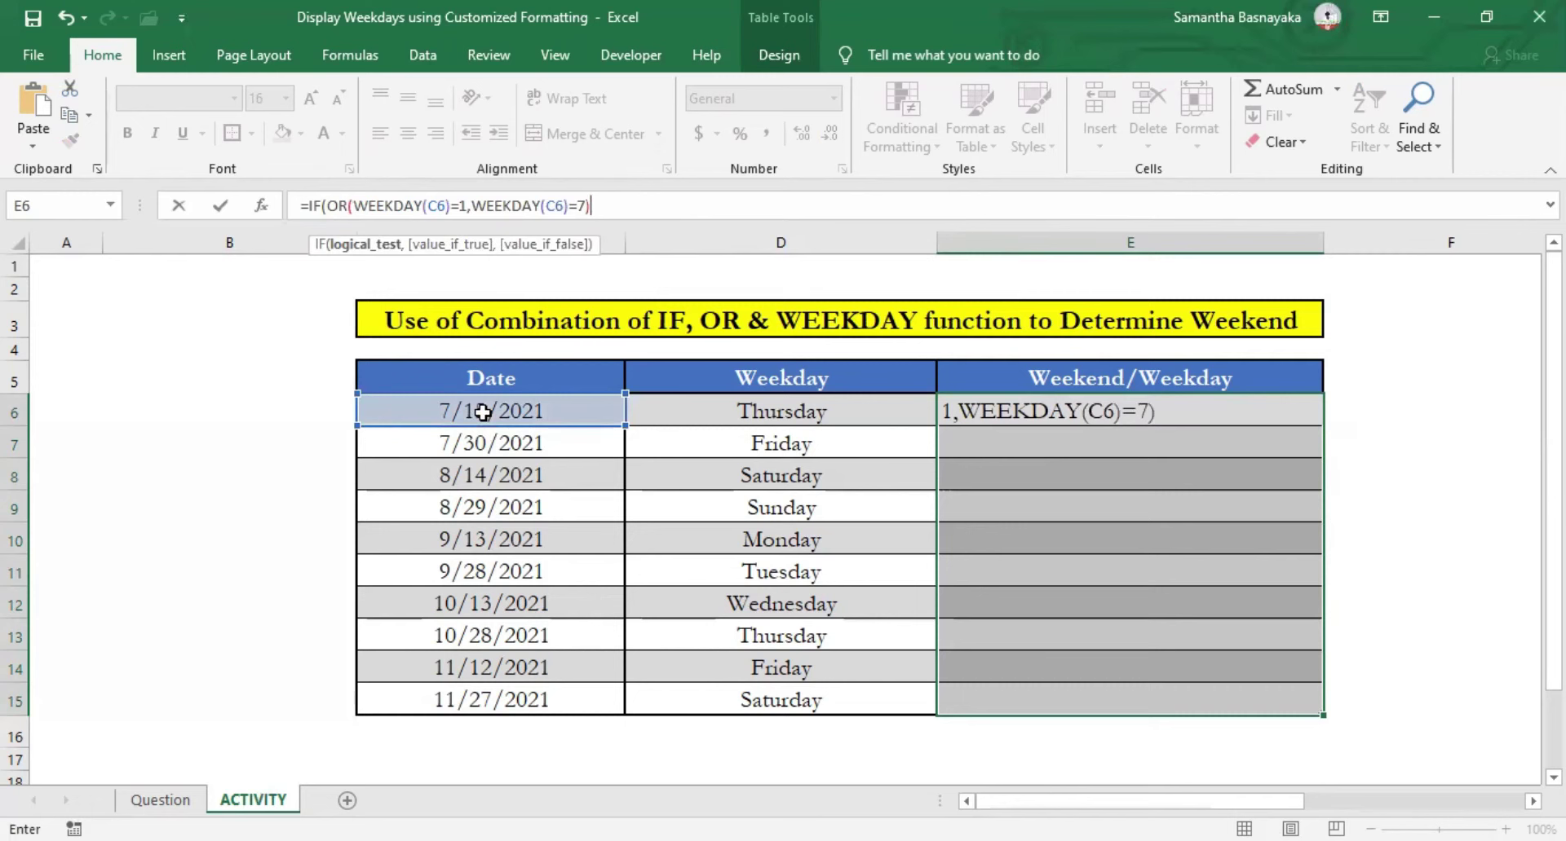
# Complete the IF formula with "Weekend" as the true value and an empty string "" as the false value.
pyautogui.write(',')
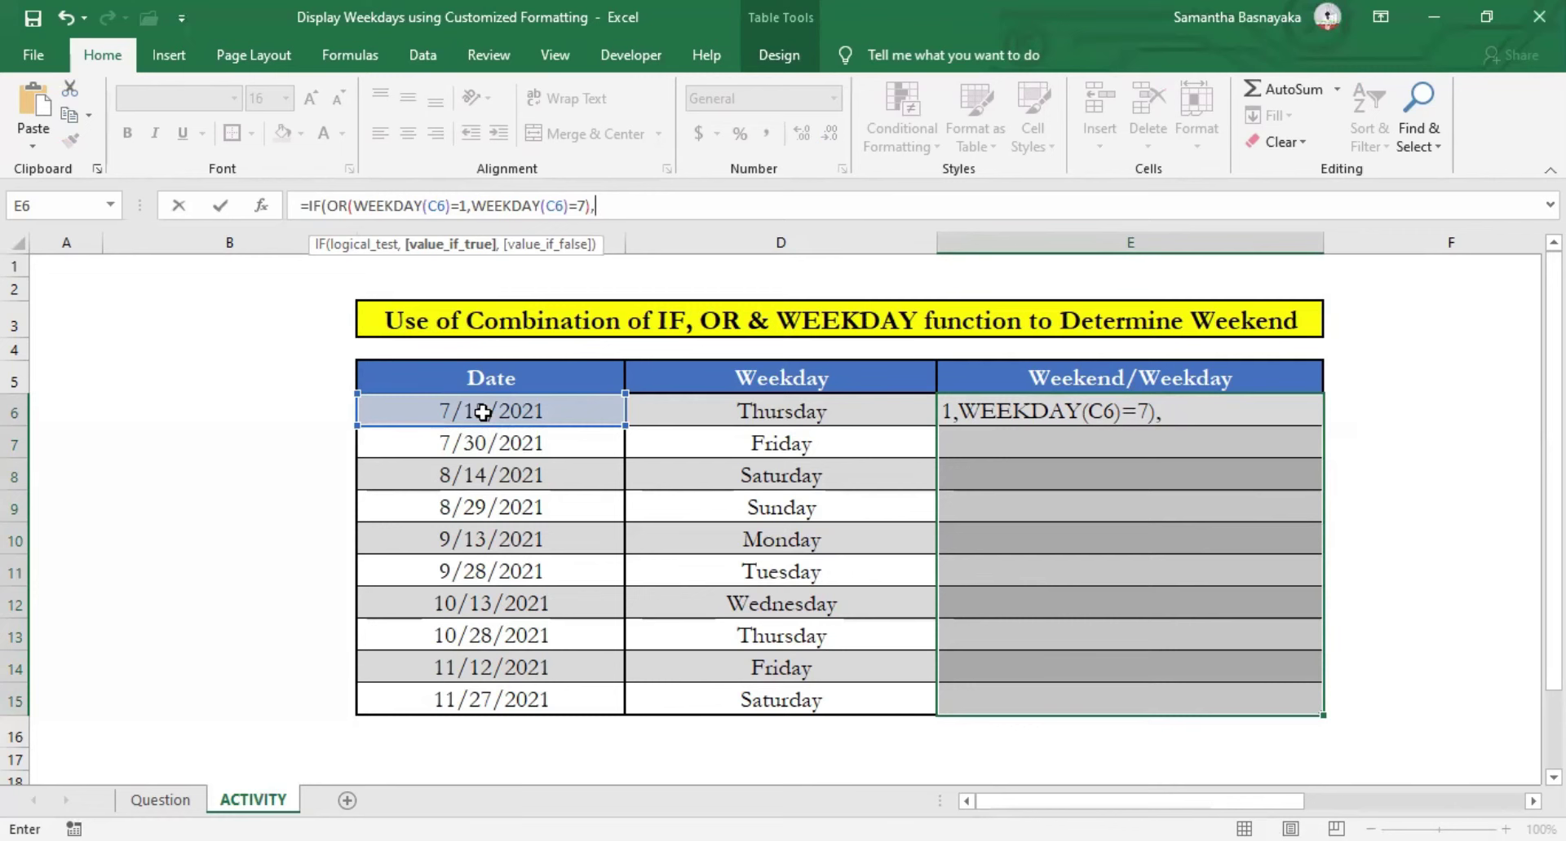
pyautogui.write('"Weekend')
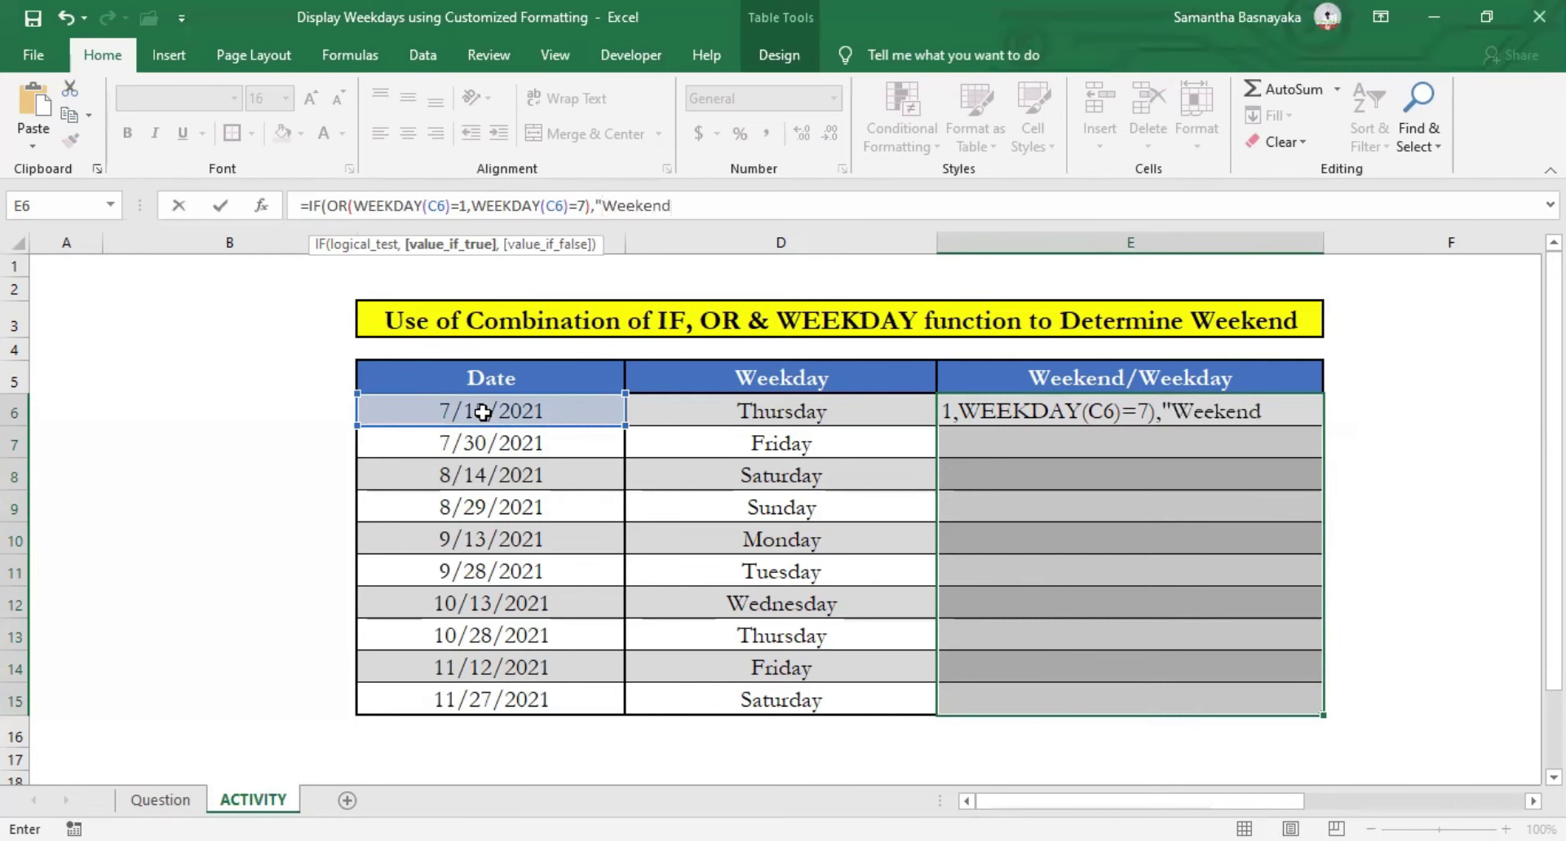
pyautogui.write('",')
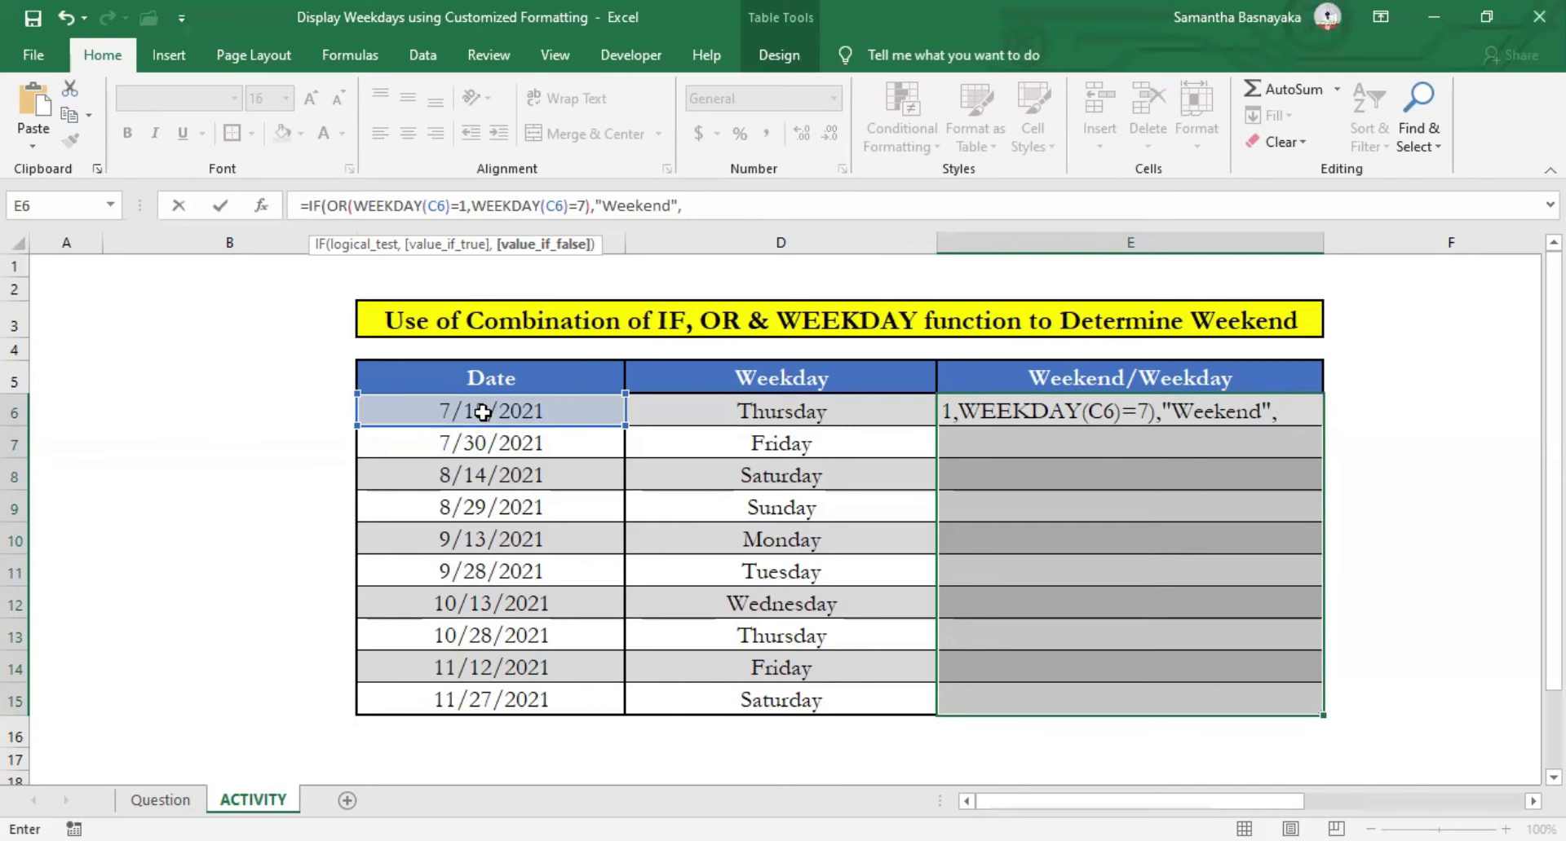
pyautogui.write('""')
pyautogui.write(')')
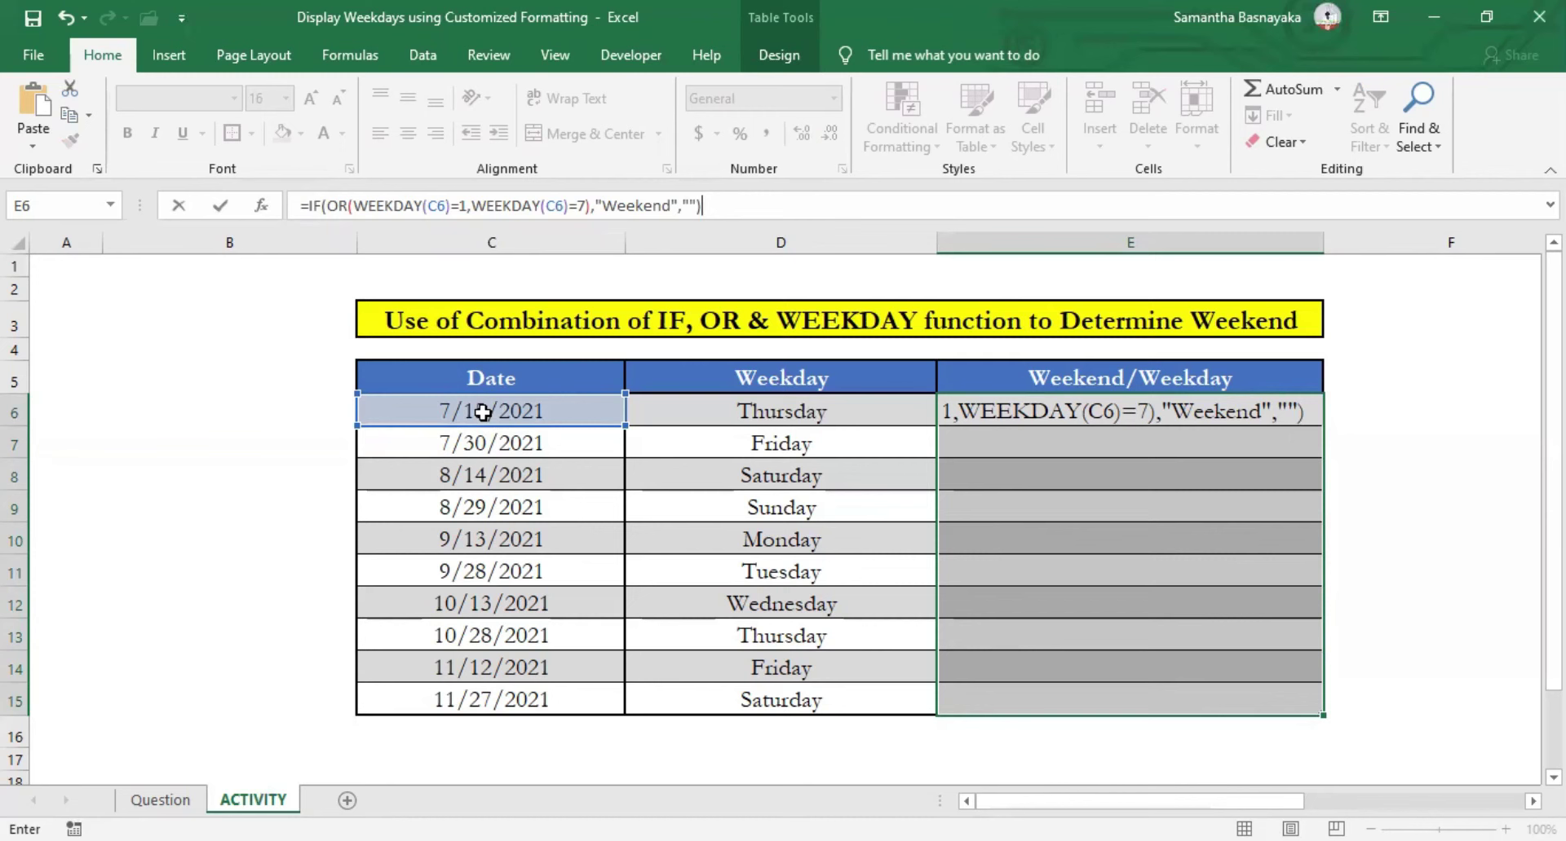
# Check the formula's logical_test, value_if_true and value_if_false arguments, and enter the formula into all of E6:E15.
pyautogui.click(328, 206)
pyautogui.click(356, 249)
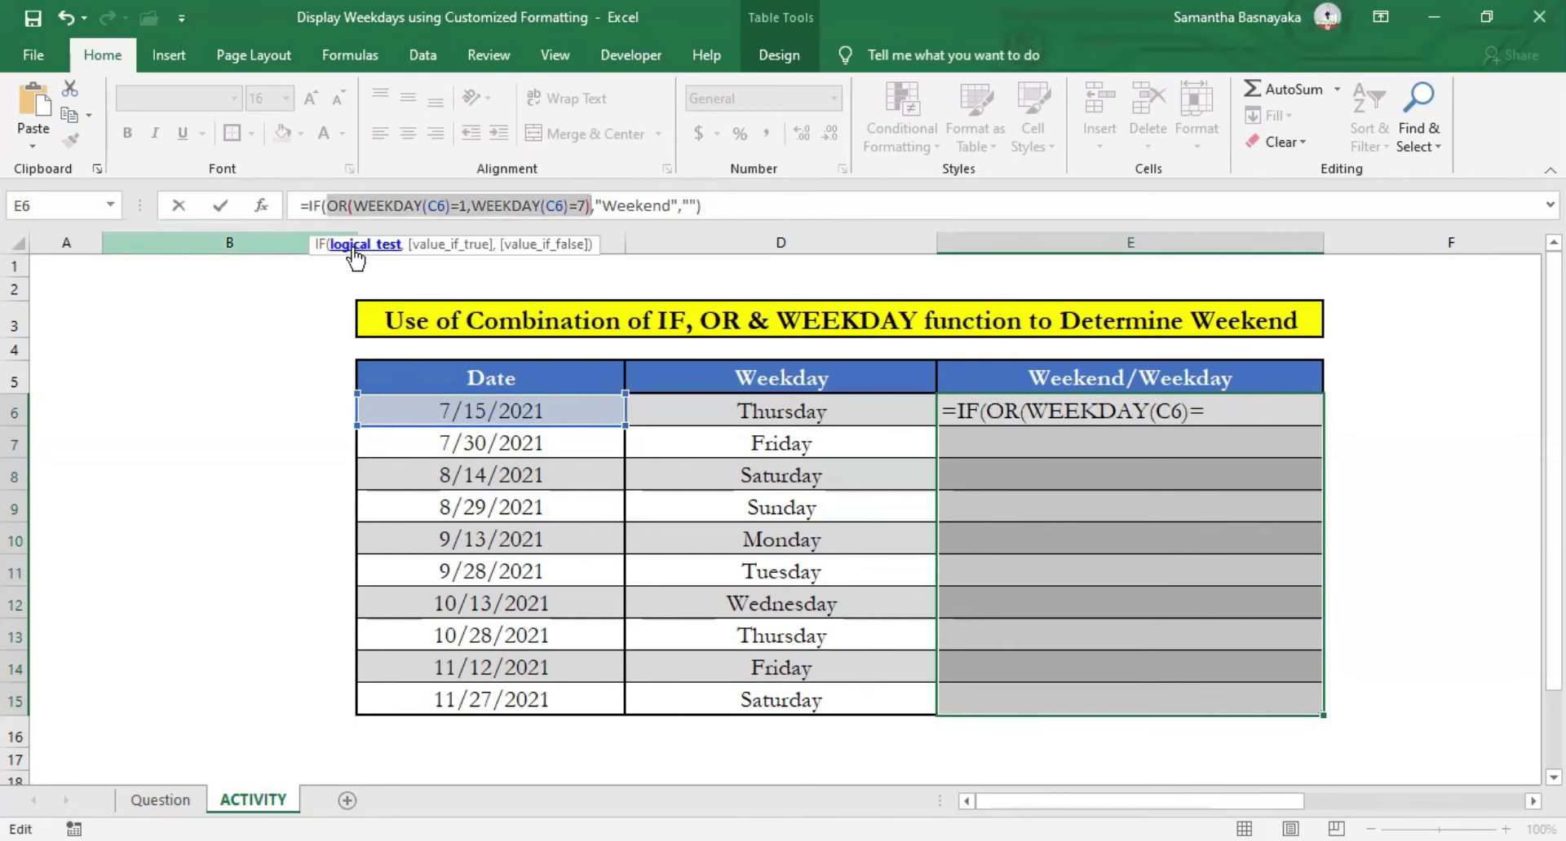
pyautogui.click(456, 254)
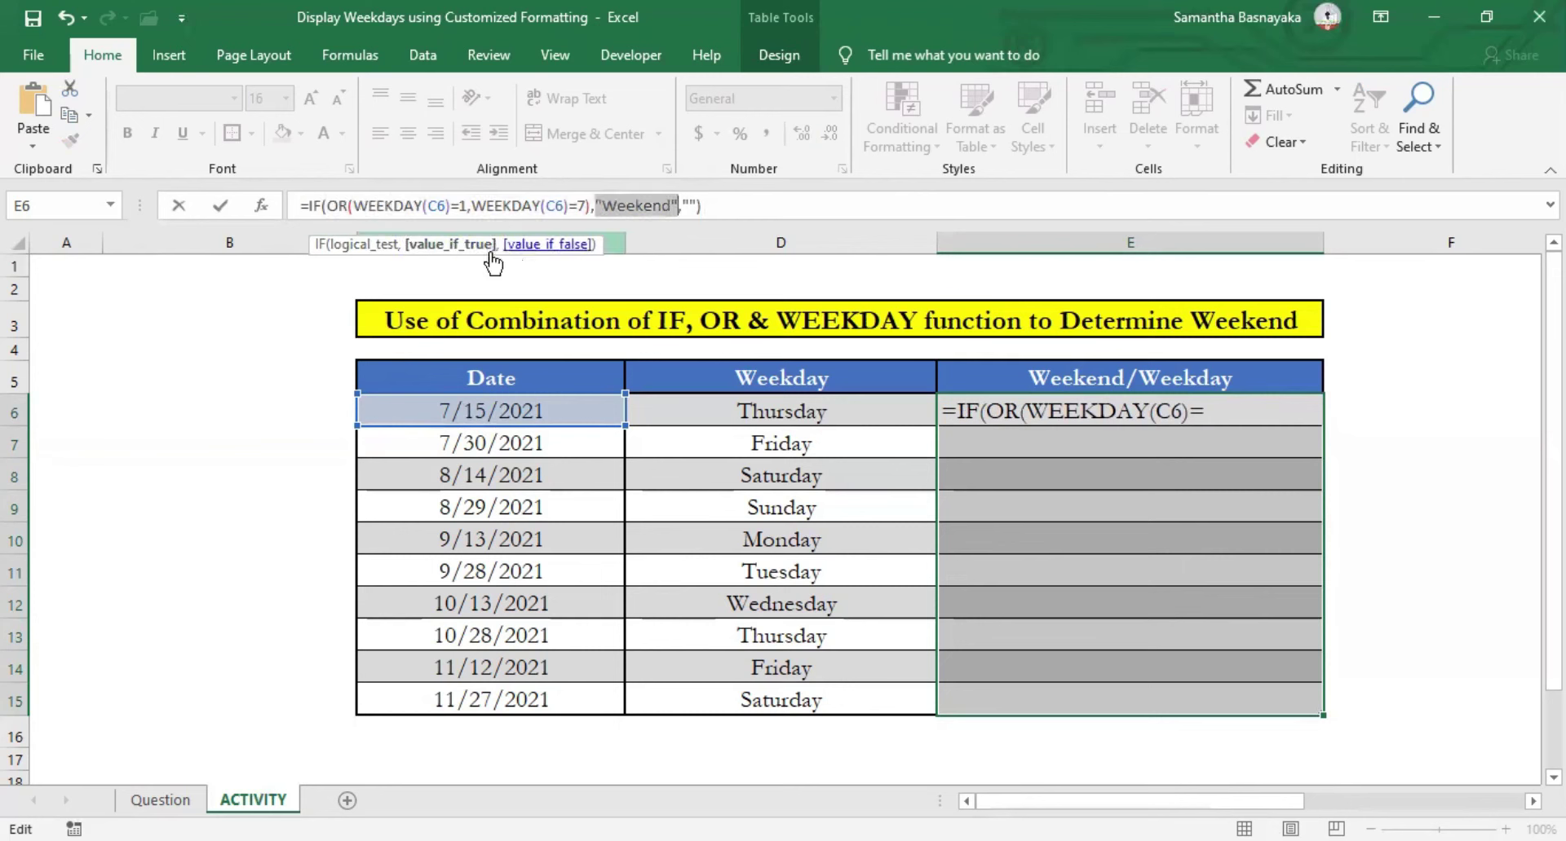
pyautogui.click(534, 258)
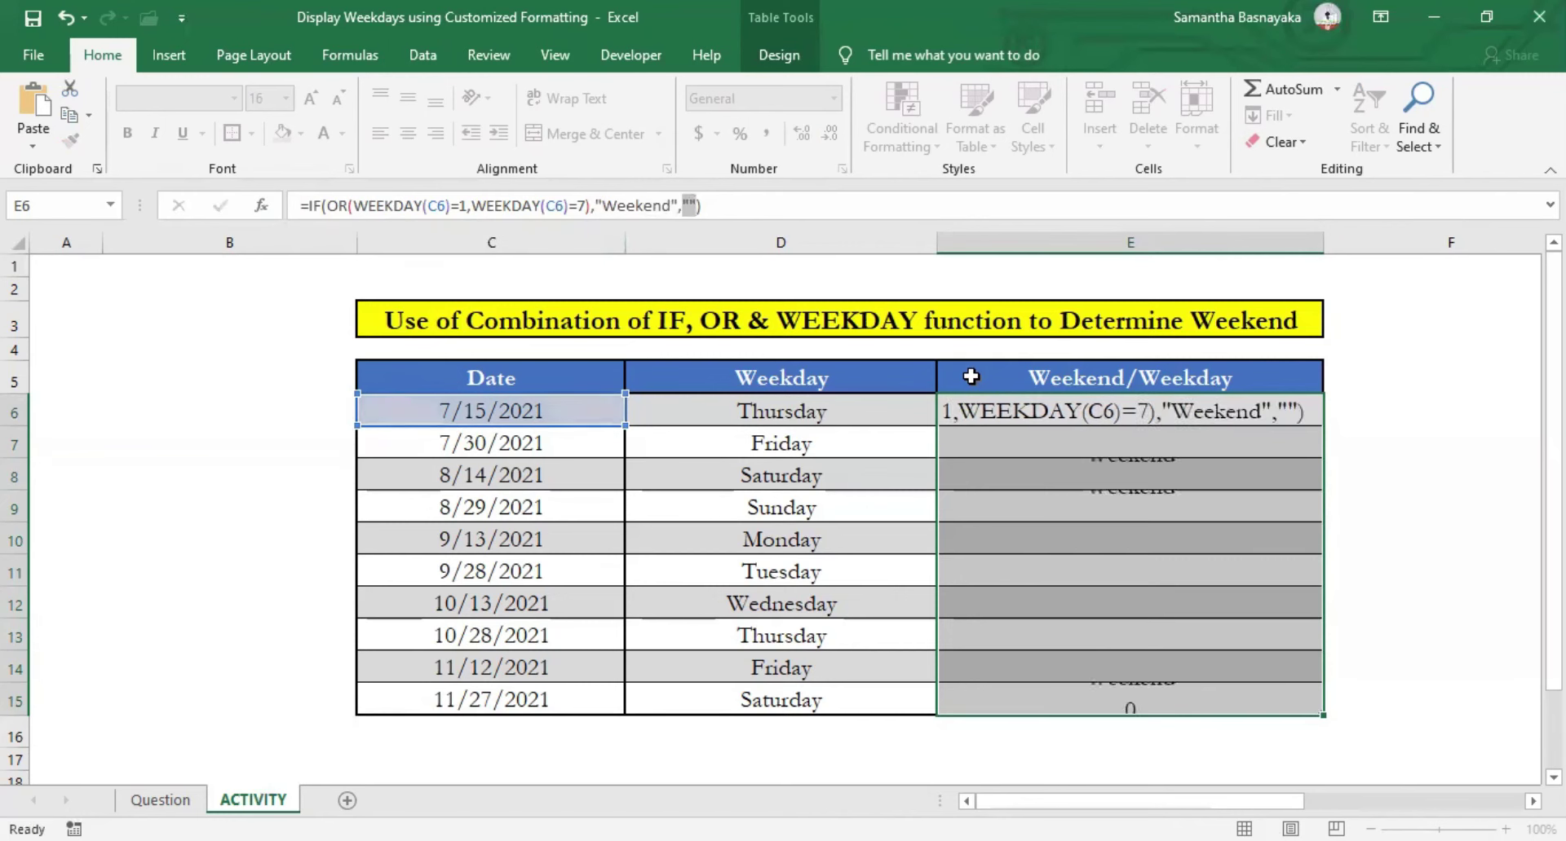
pyautogui.hotkey('ctrl', 'Return')
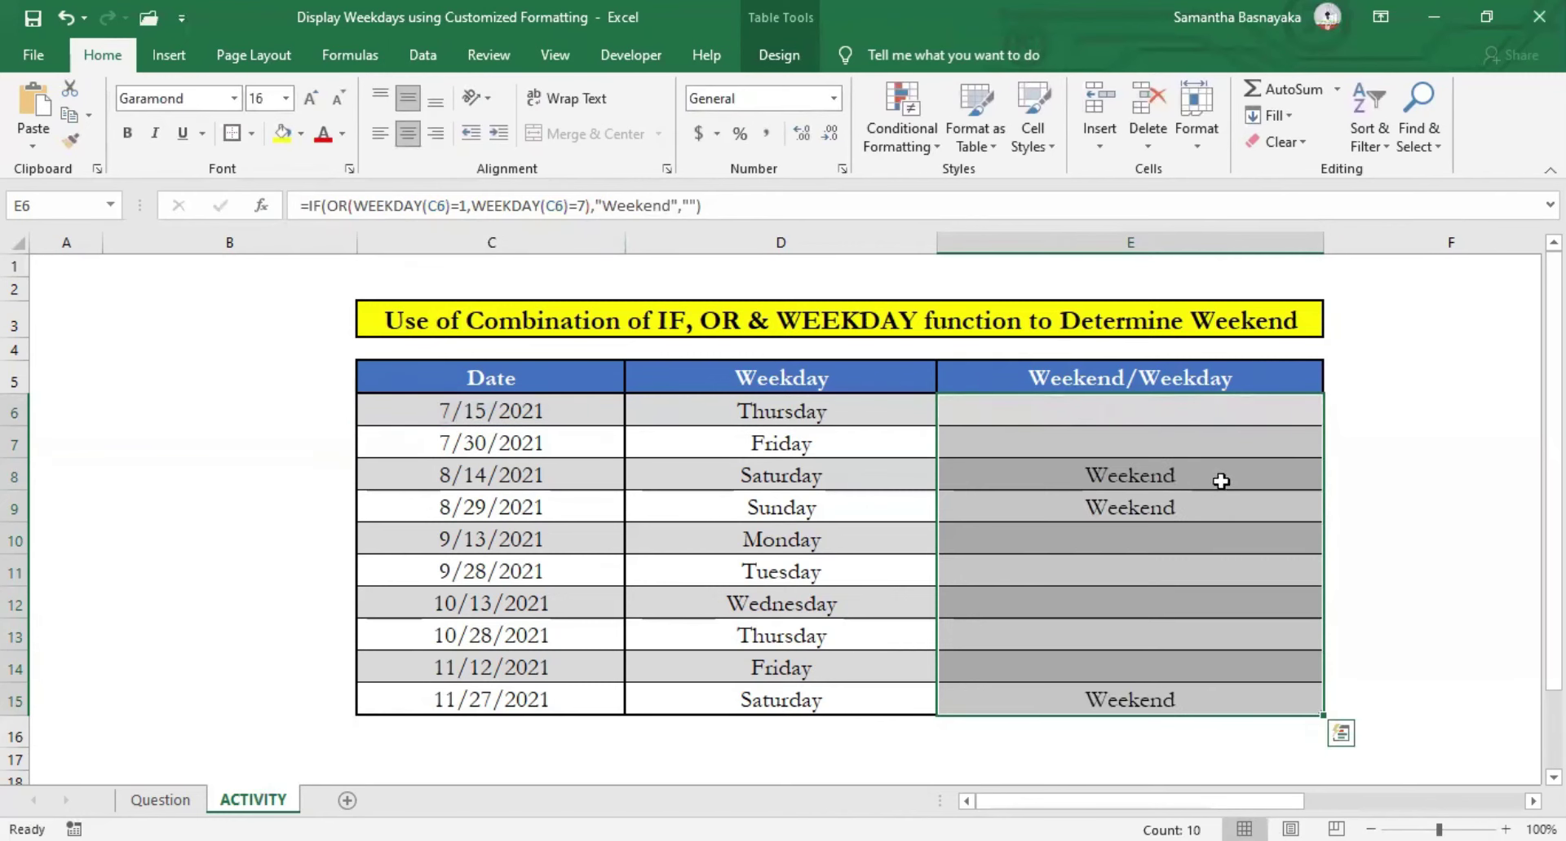
# Compare the Weekend/Weekday results in rows 8, 9 and 15 with the day names in the Weekday column.
pyautogui.moveTo(1220, 478); pyautogui.dragTo(1212, 509)
pyautogui.click(1196, 698)
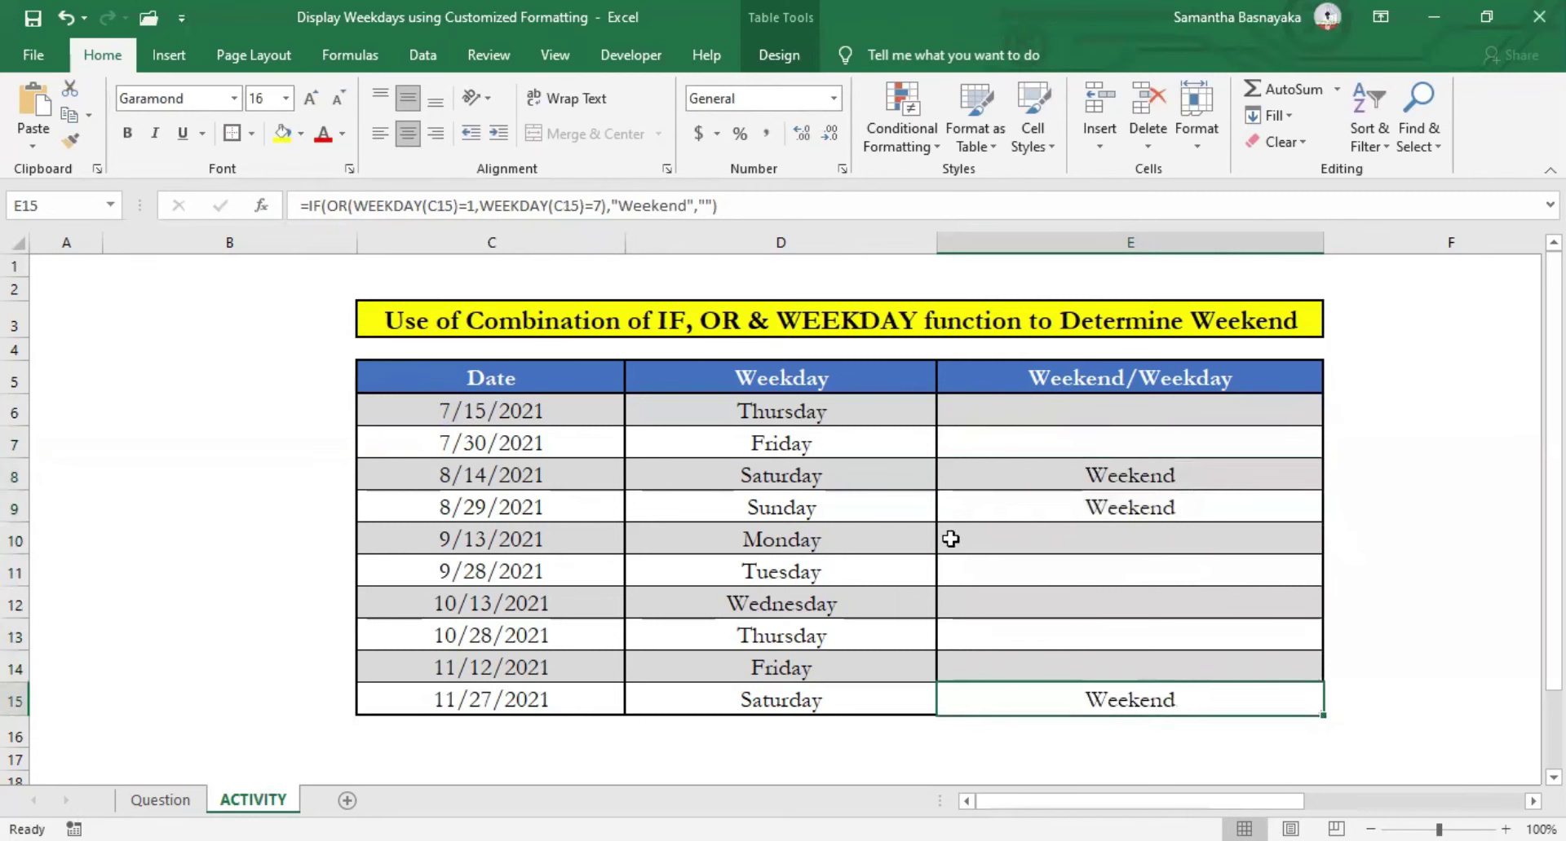
pyautogui.click(884, 472)
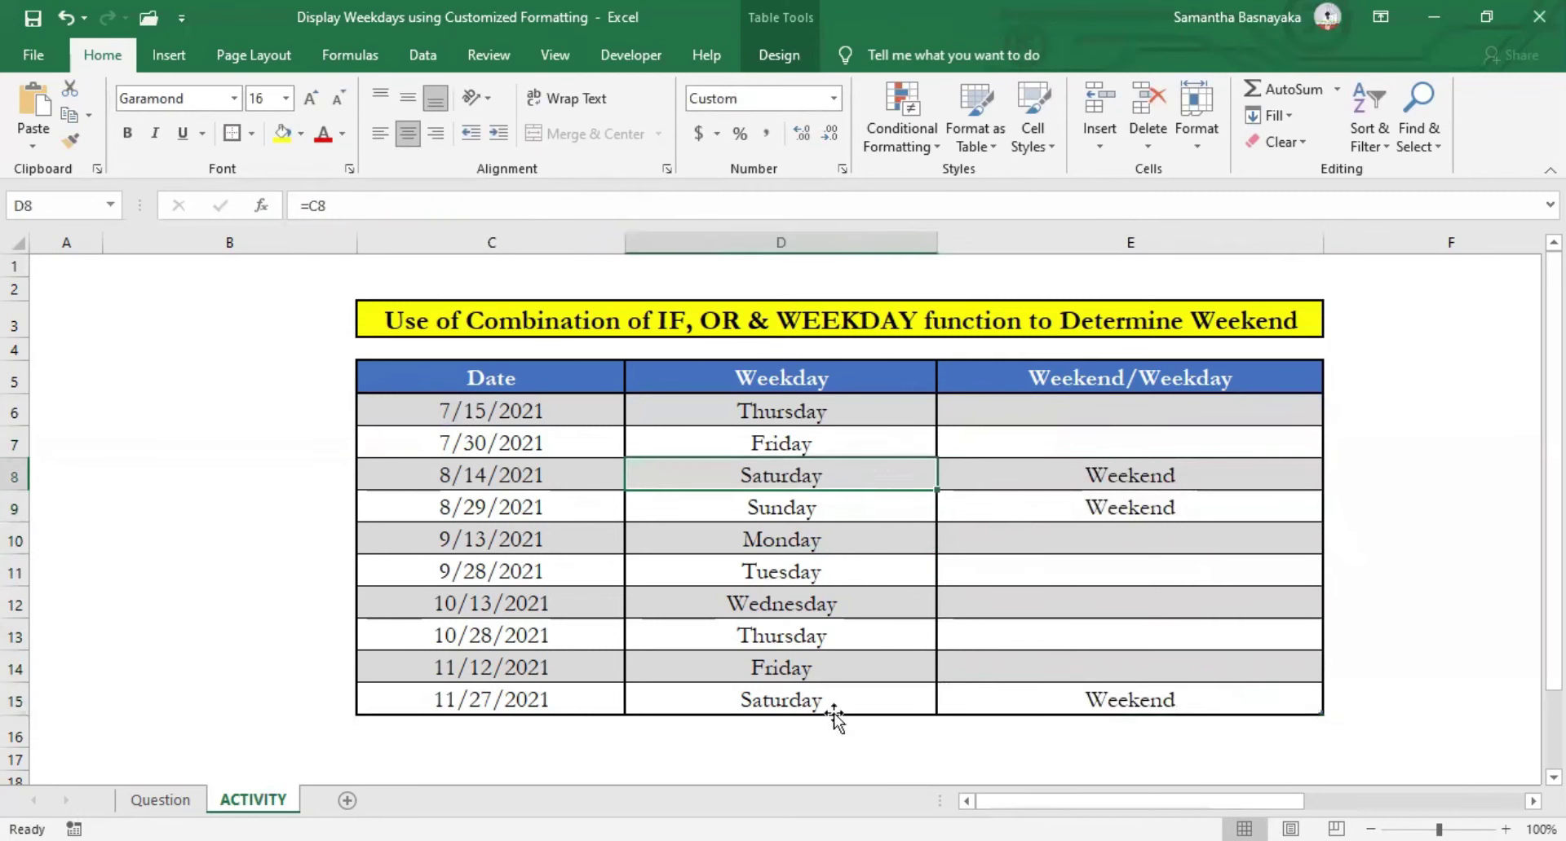
pyautogui.click(831, 705)
pyautogui.click(836, 507)
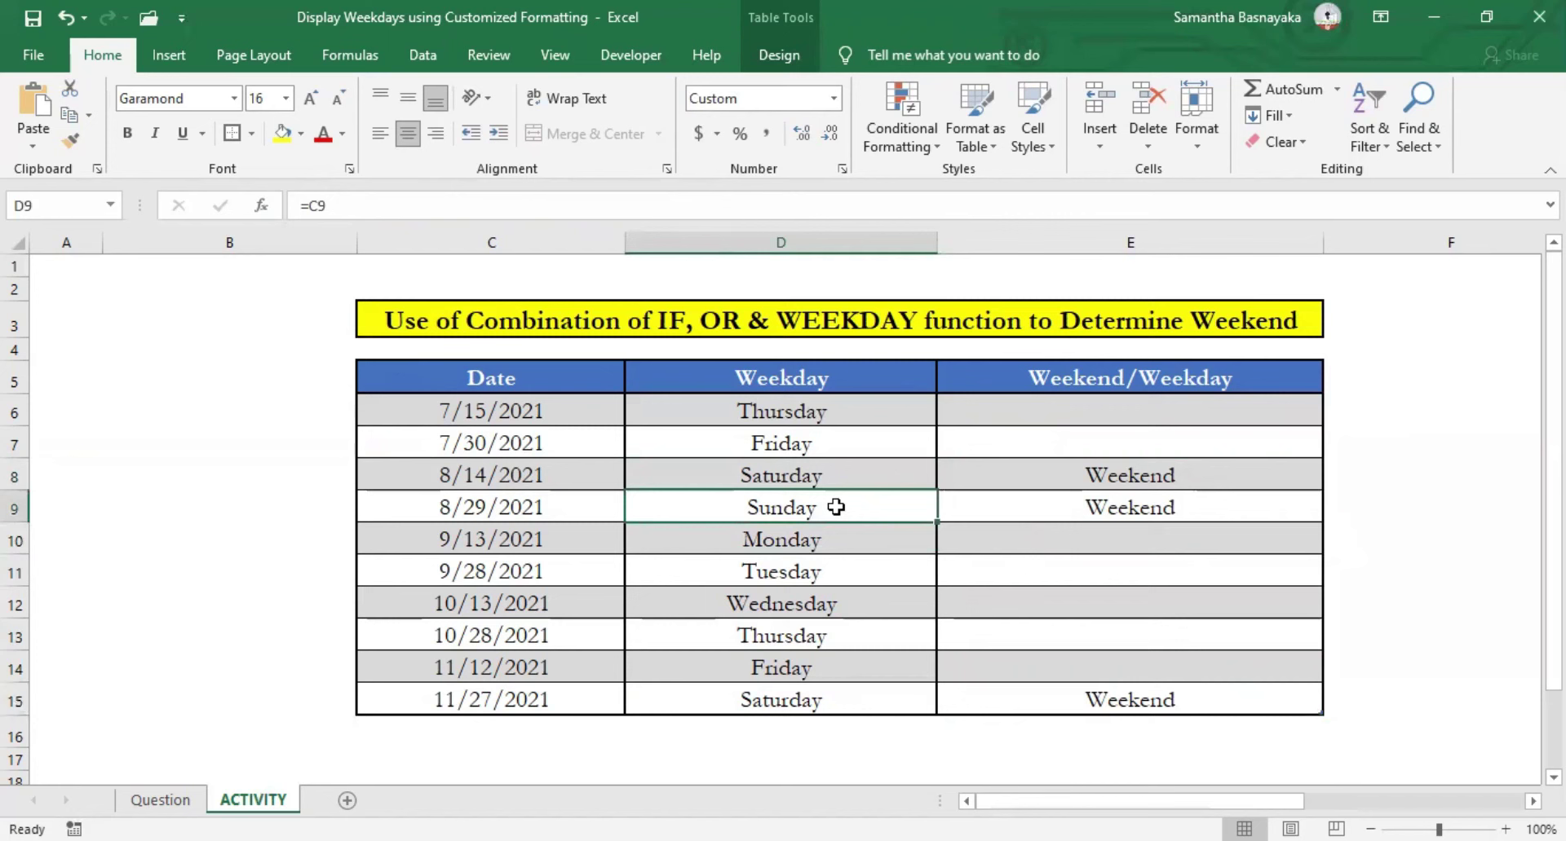
pyautogui.click(1340, 313)
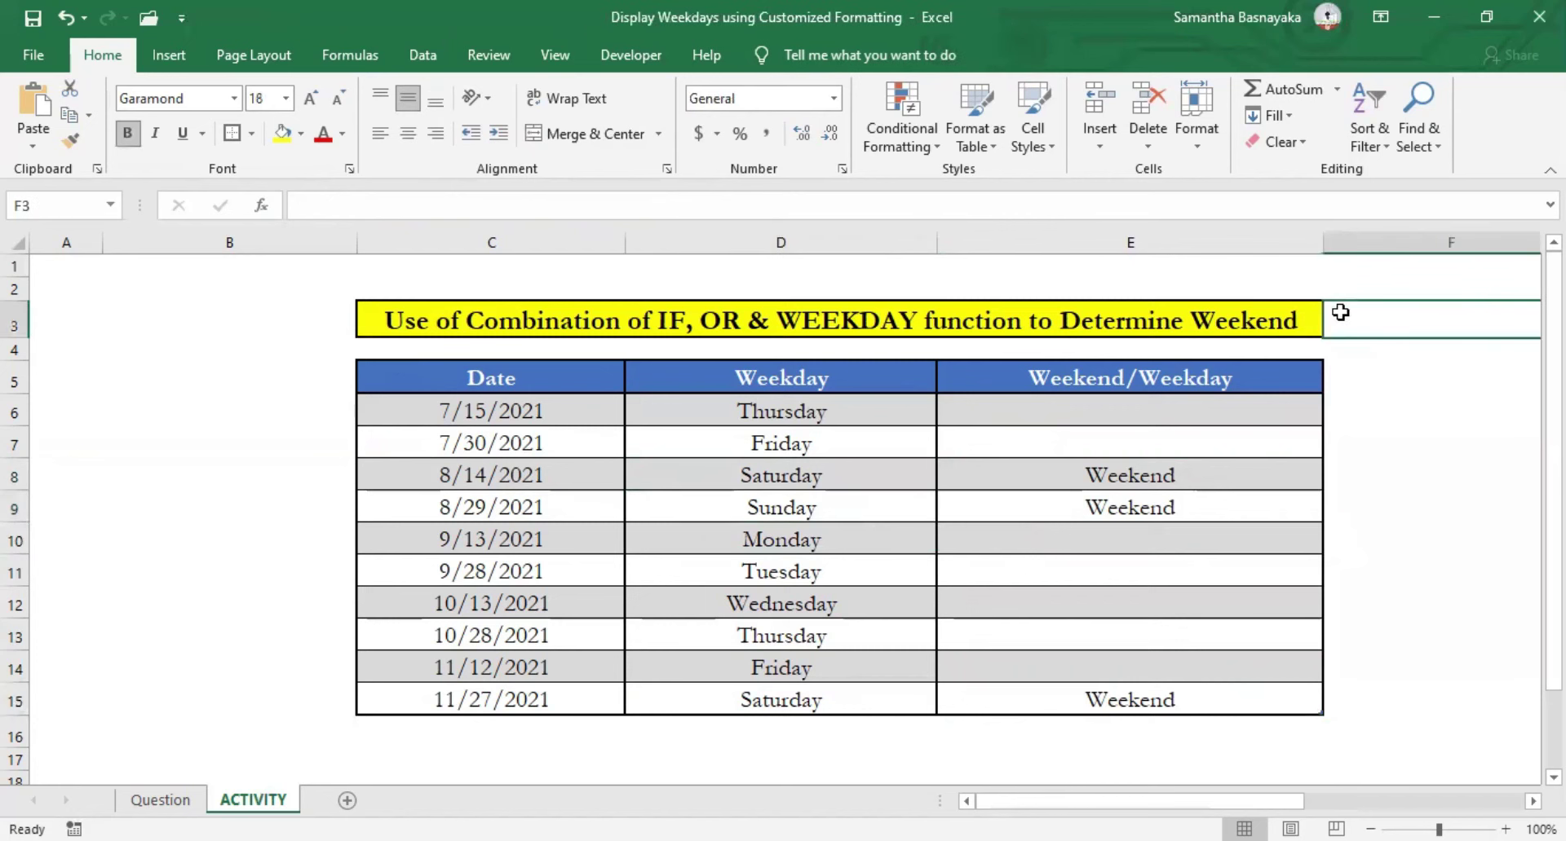